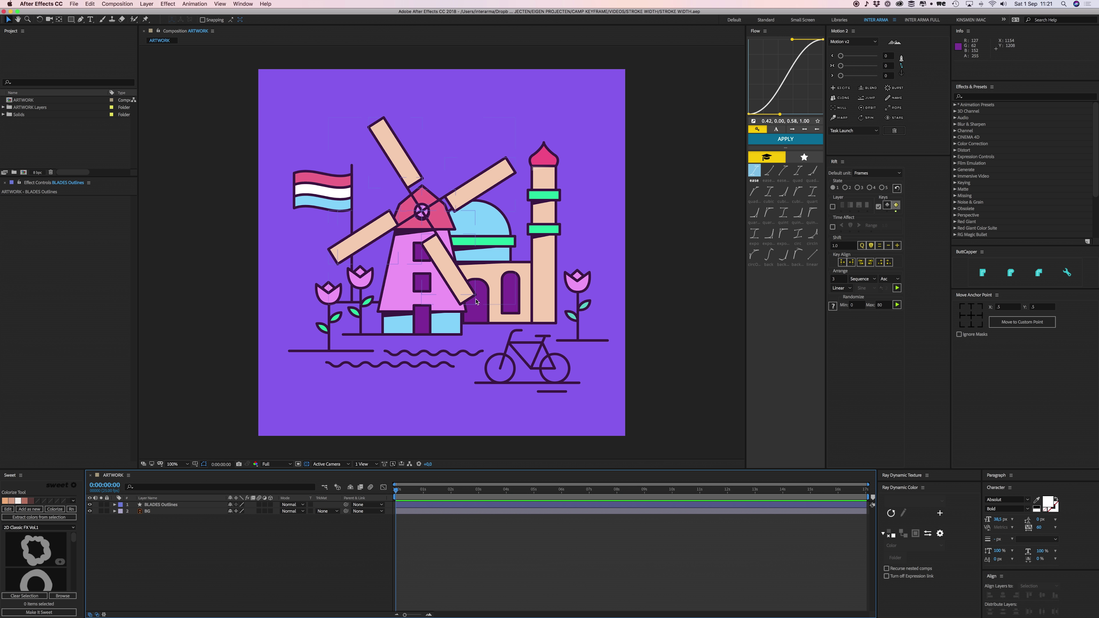
# Select the BLADES Outlines layer in the ARTWORK composition timeline
pyautogui.click(188, 509)
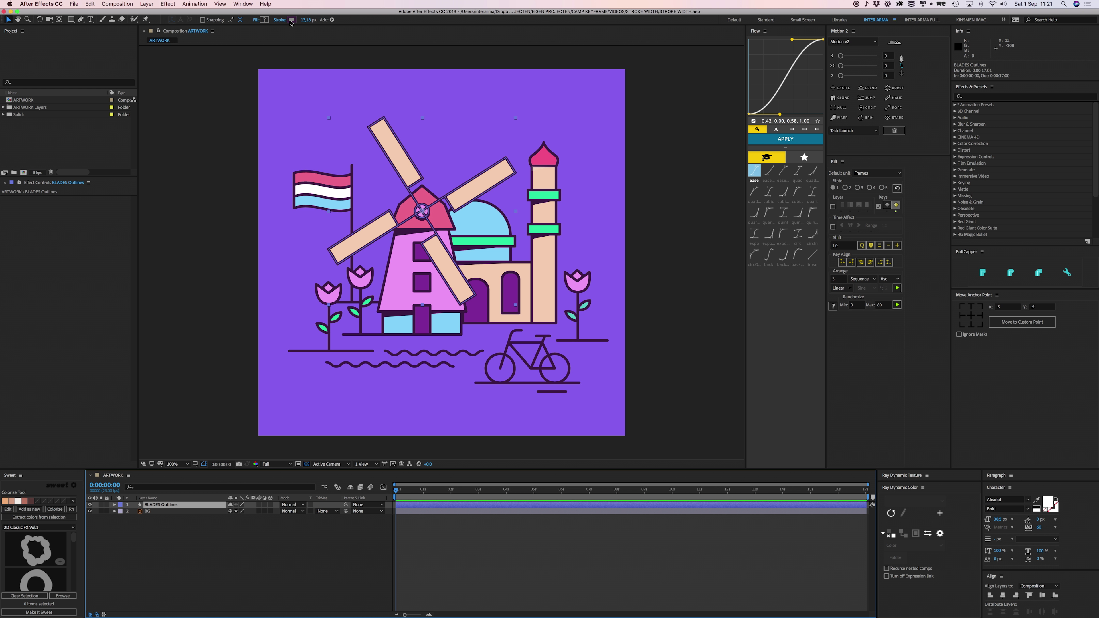
# Scrub the blades' Scale up to about 600% to see the strokes thicken, then undo back to 100%
pyautogui.press('s')
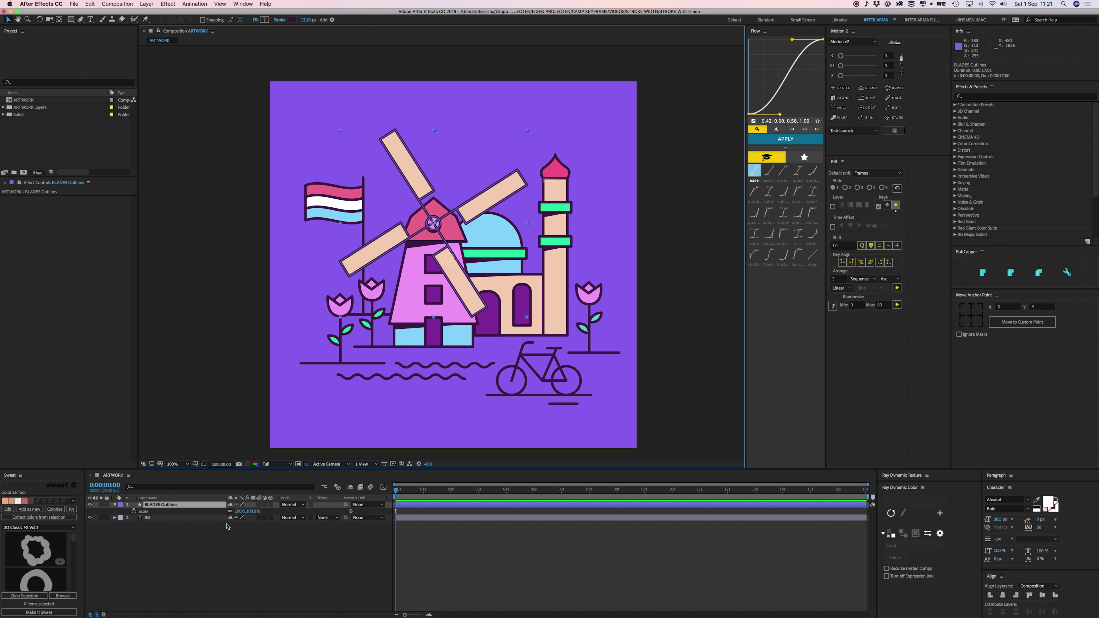
pyautogui.moveTo(251, 511); pyautogui.dragTo(479, 520)
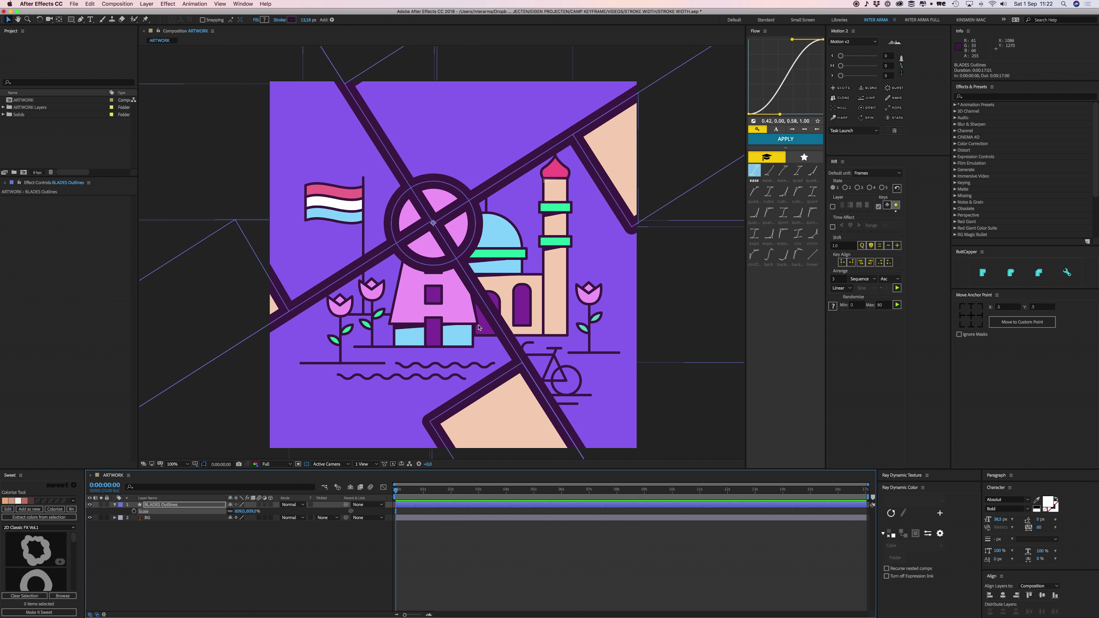
pyautogui.hotkey('ctrl', 'z')
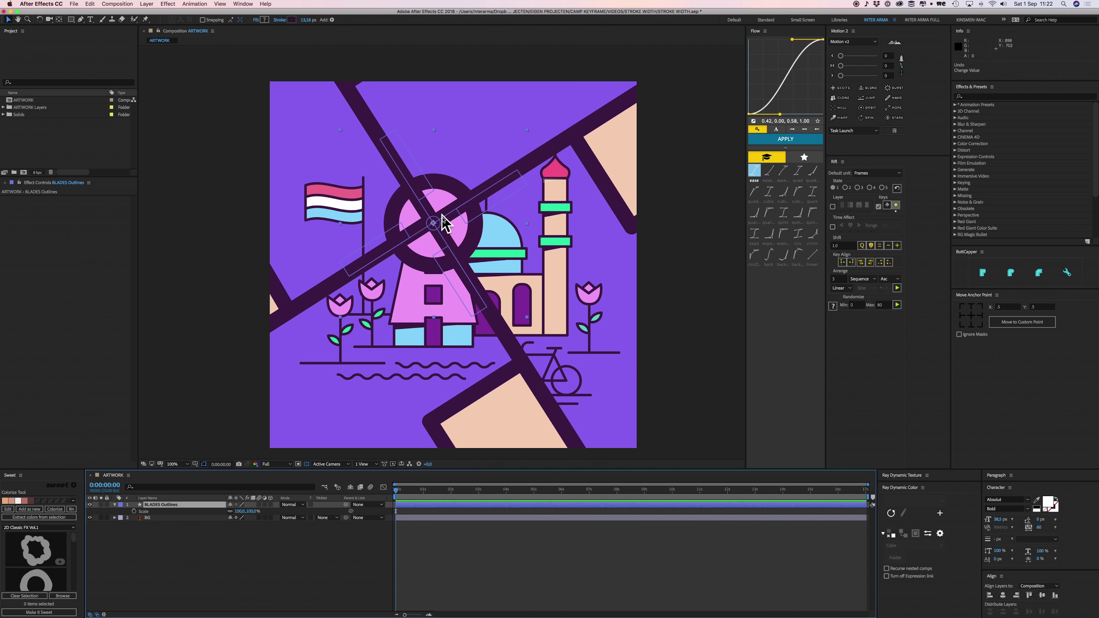
pyautogui.click(440, 537)
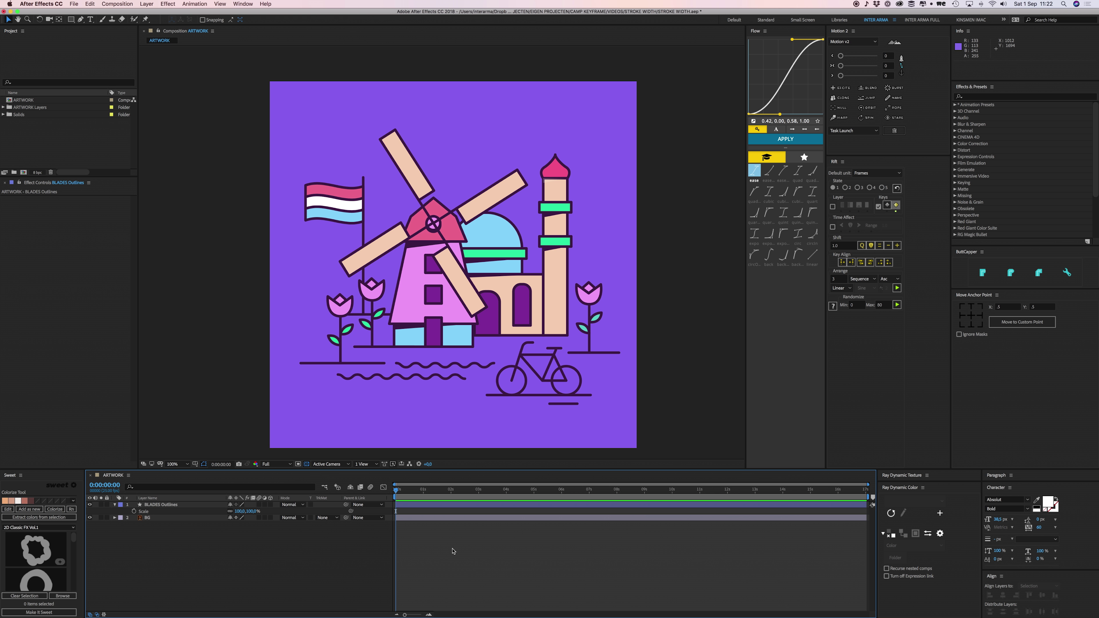
# Add a new Null Object layer named SCALE CONTROL
pyautogui.click(146, 5)
pyautogui.moveTo(173, 13)
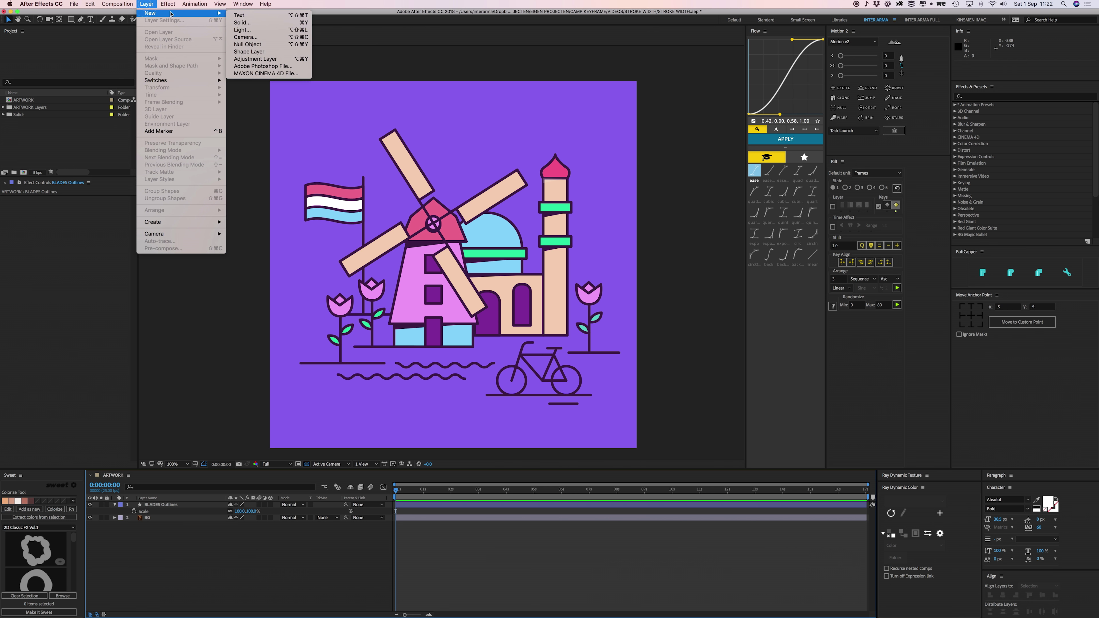
pyautogui.click(257, 45)
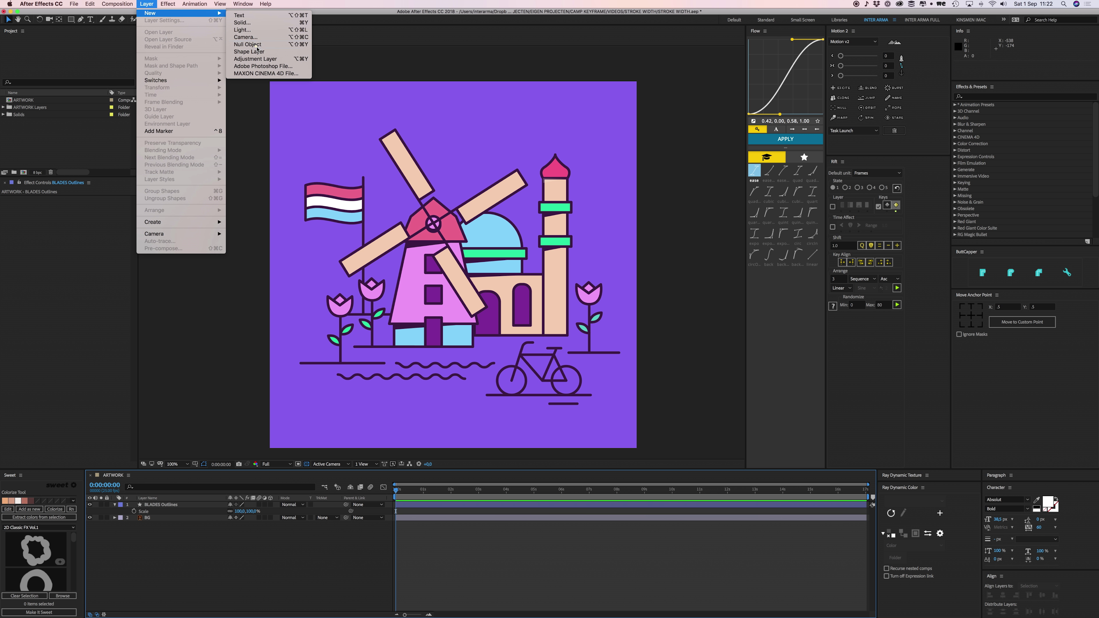
pyautogui.click(160, 549)
pyautogui.click(153, 504)
pyautogui.press('Return')
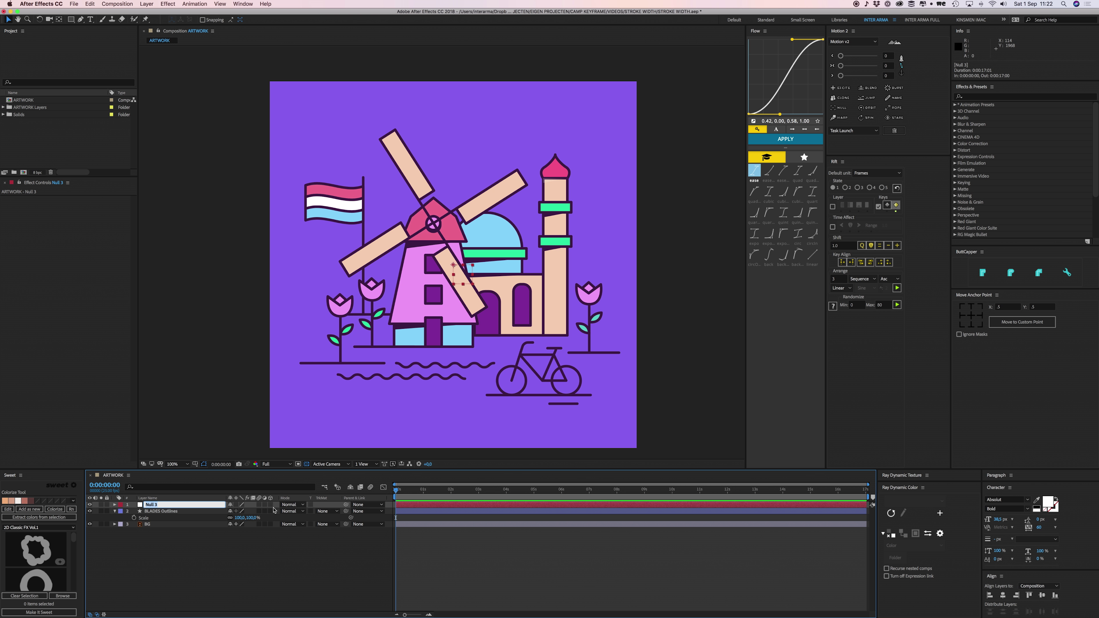
pyautogui.write('CONTROL')
pyautogui.press('Home')
pyautogui.write('SCALE')
pyautogui.press('Return')
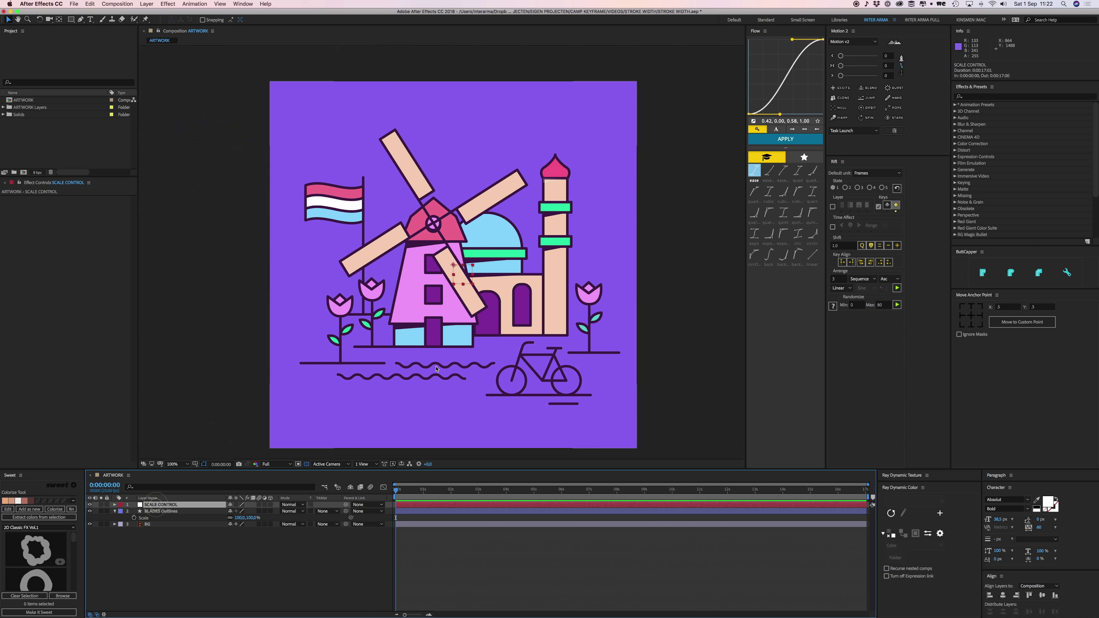
# At 200% zoom, centre the null's anchor point and move it onto the windmill hub
pyautogui.press('.')
pyautogui.scroll(1, 739, 207)
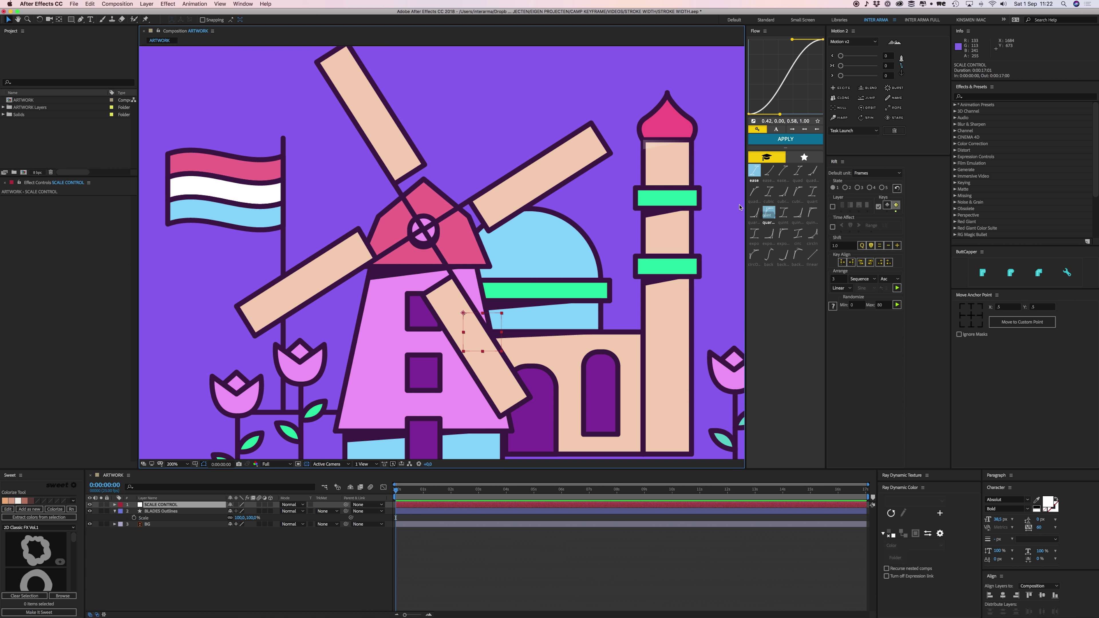
pyautogui.click(970, 316)
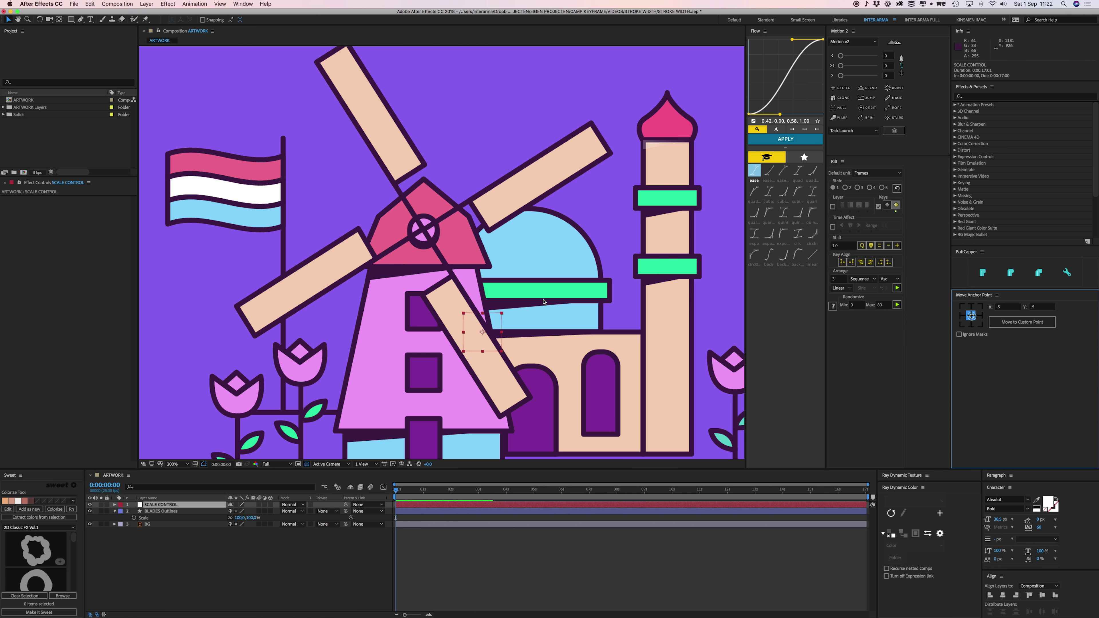
pyautogui.moveTo(483, 332); pyautogui.dragTo(423, 230)
pyautogui.press('/')
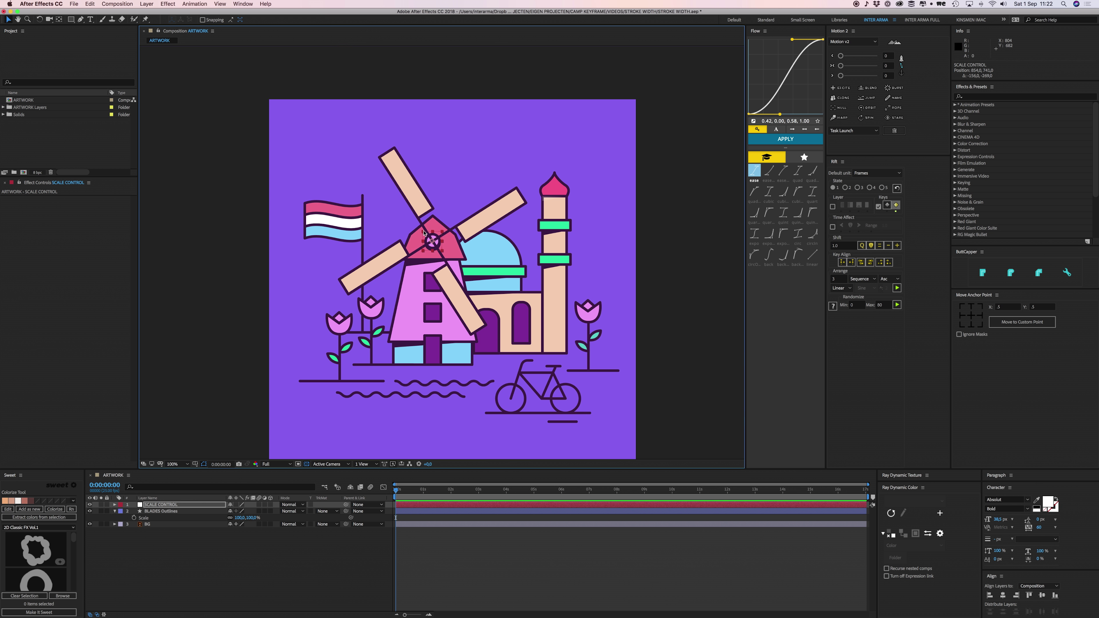
pyautogui.click(167, 512)
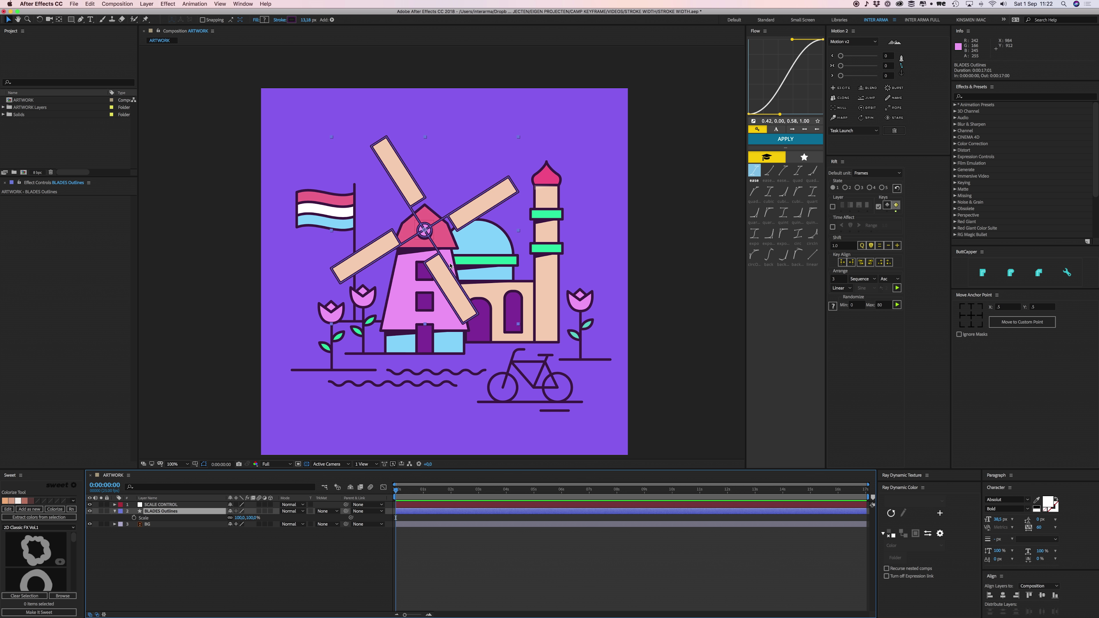
# Copy the three-line sf/ov/nv expression from the TextEdit note and reselect BLADES Outlines
pyautogui.click(279, 551)
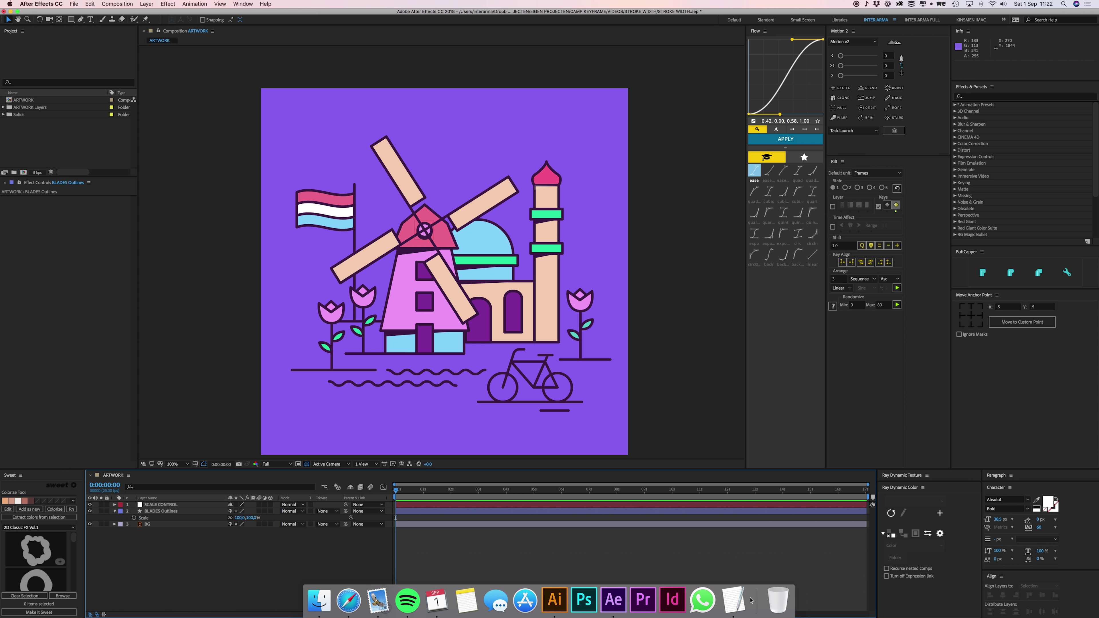
pyautogui.click(735, 607)
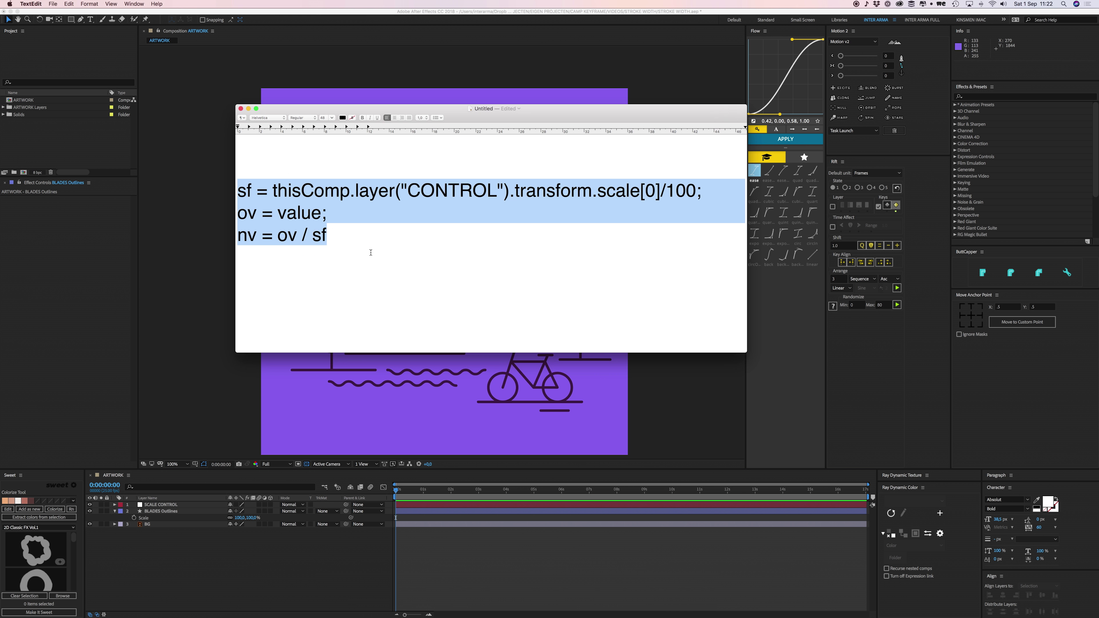
pyautogui.click(346, 242)
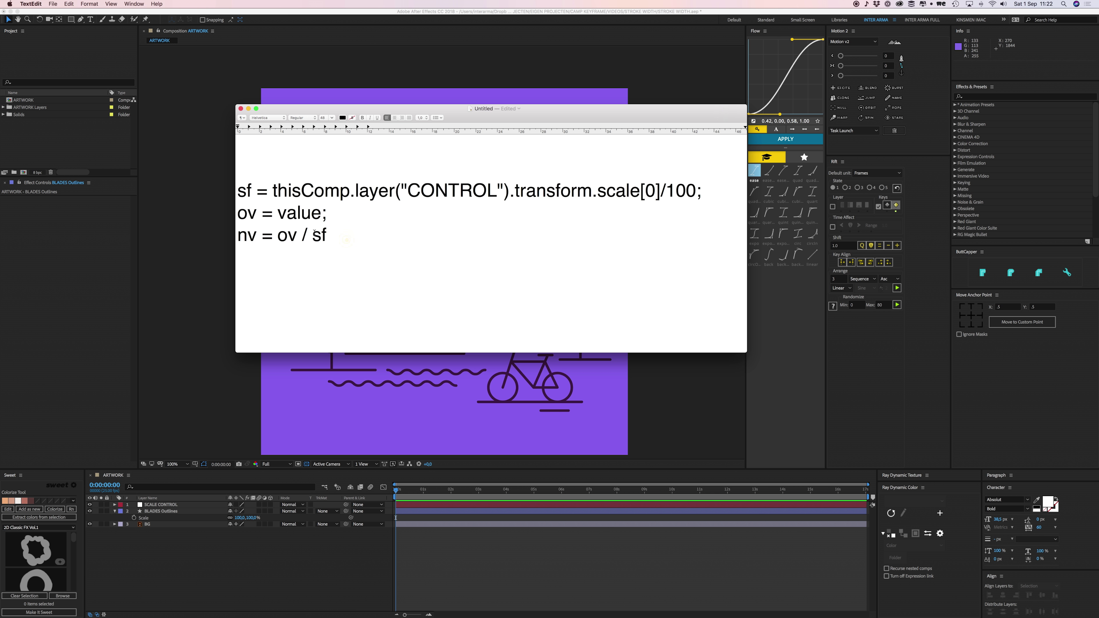
pyautogui.moveTo(347, 241); pyautogui.dragTo(240, 200)
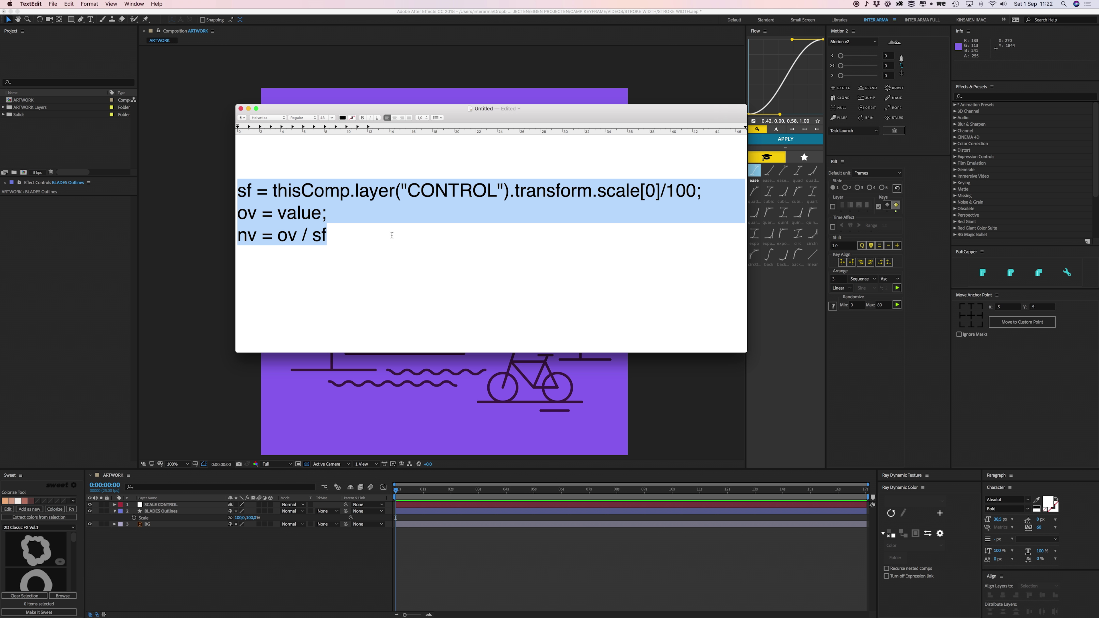
pyautogui.press('super+c')
pyautogui.click(460, 530)
pyautogui.click(168, 513)
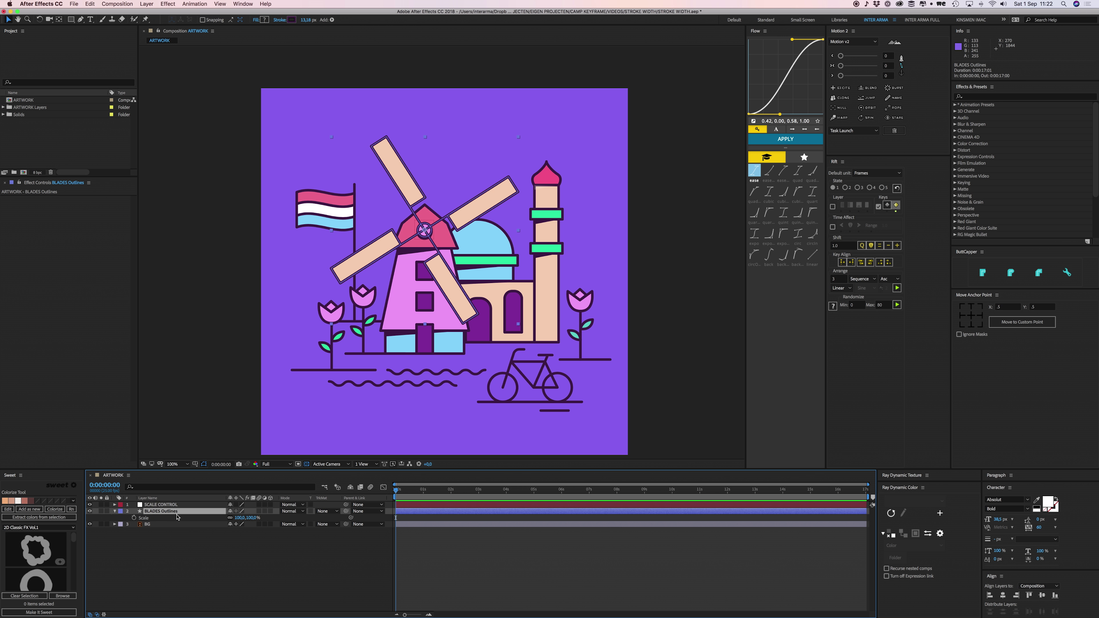
pyautogui.click(174, 505)
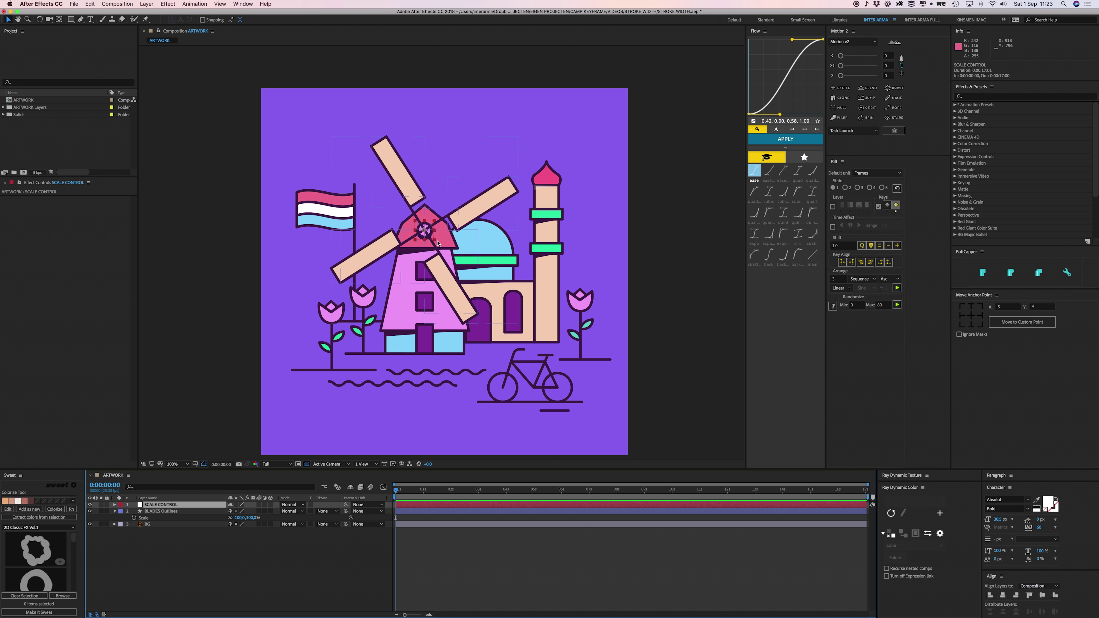
pyautogui.click(364, 254)
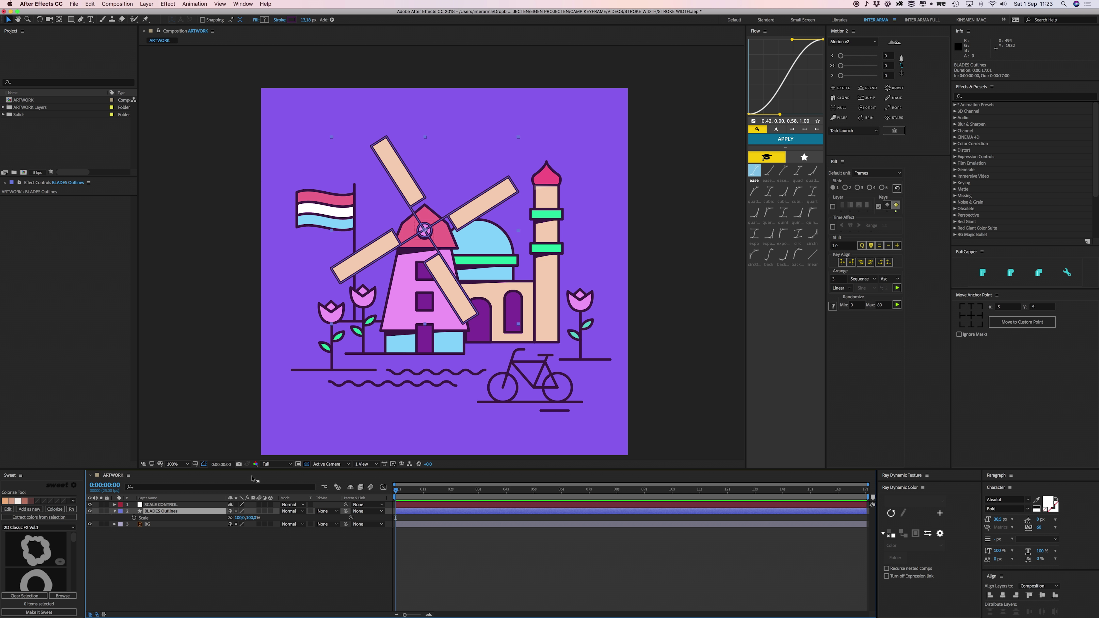
pyautogui.click(209, 576)
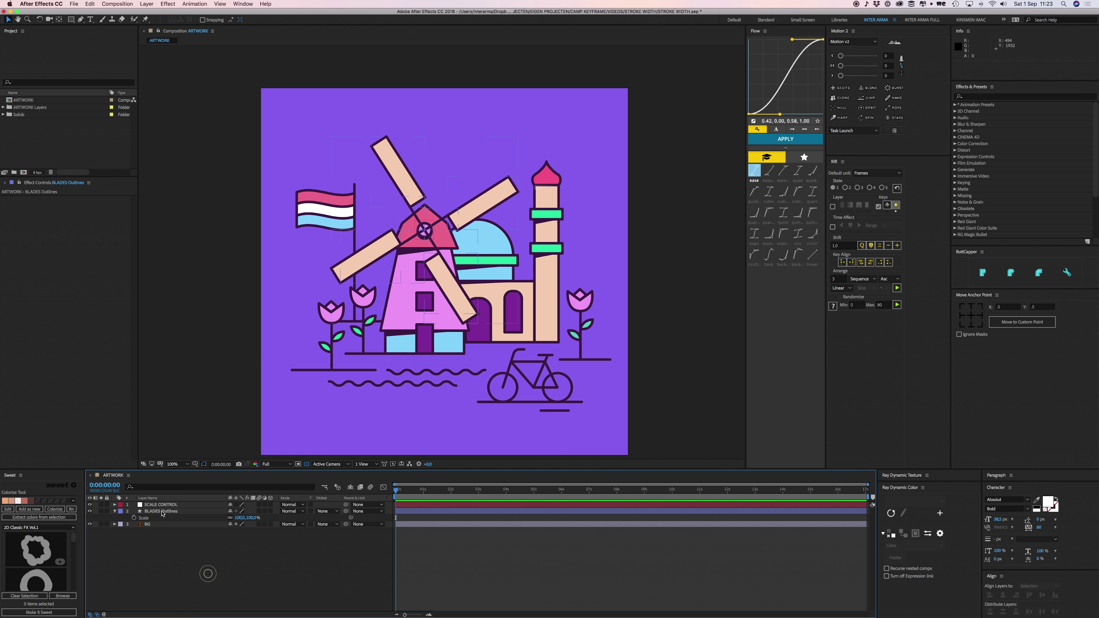
pyautogui.click(161, 511)
# Filter the timeline to Stroke Width properties and select Group 1's Stroke Width
pyautogui.click(152, 488)
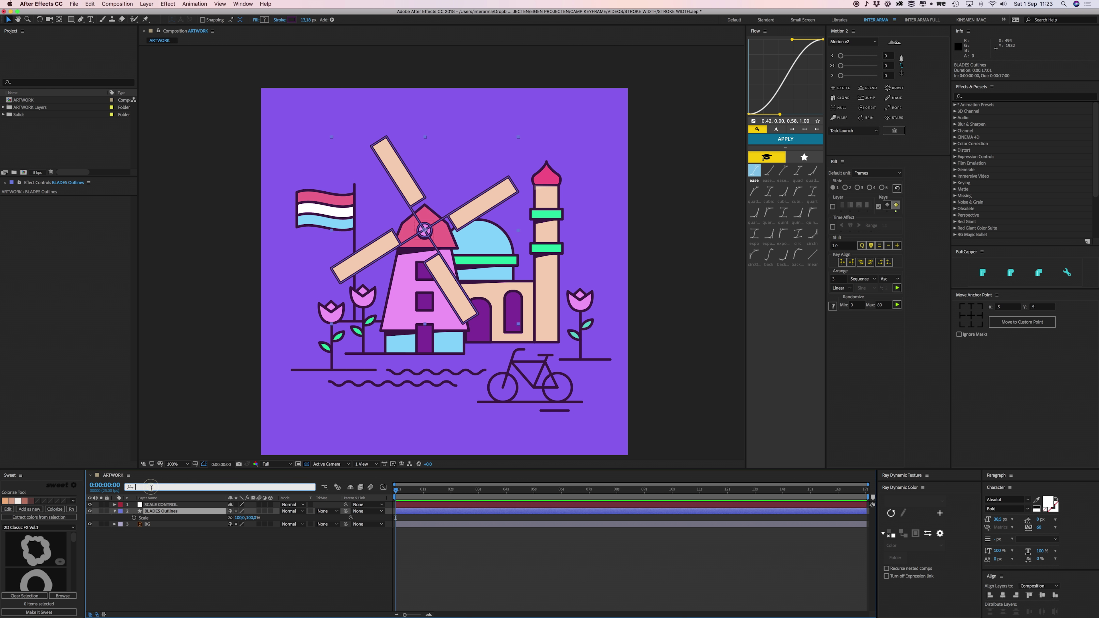
pyautogui.write('stroke di')
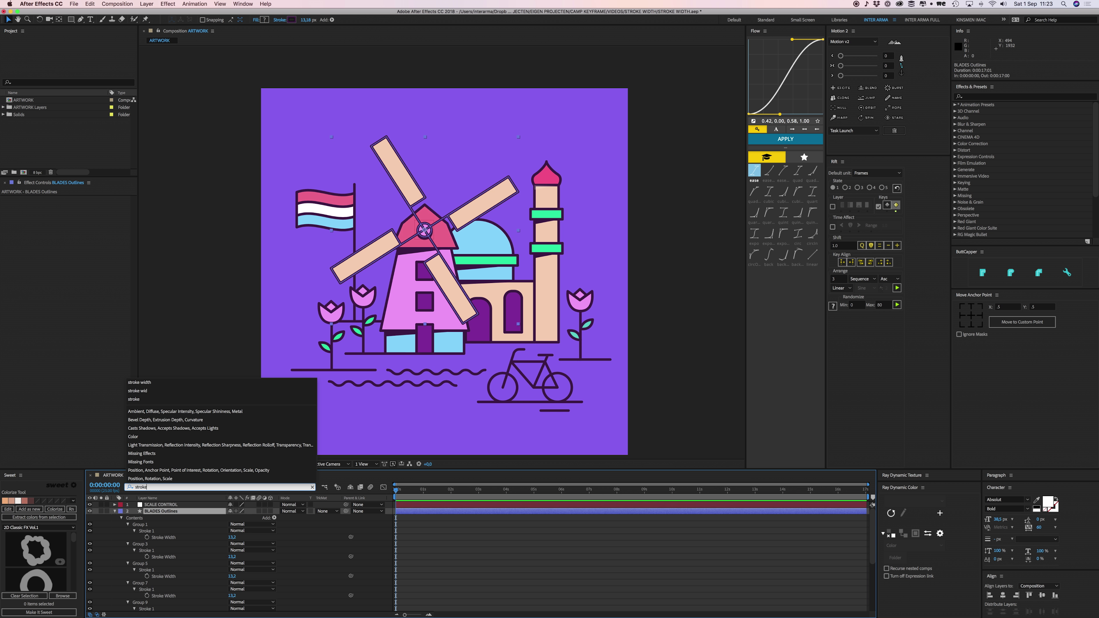
pyautogui.press('BackSpace')
pyautogui.press('BackSpace')
pyautogui.write('wirt')
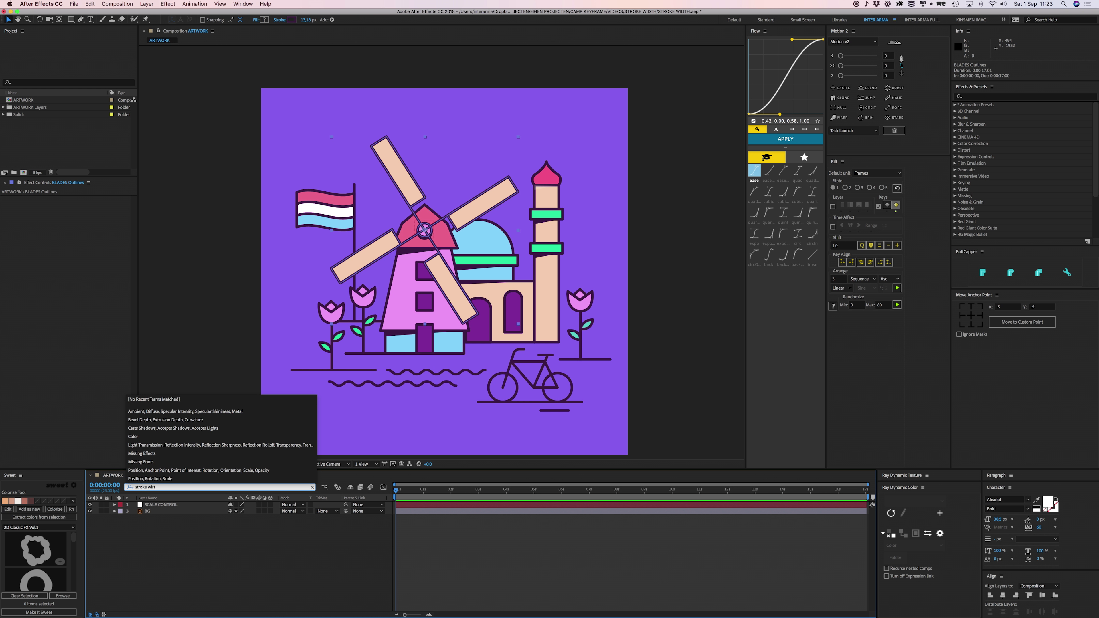
pyautogui.write('dth')
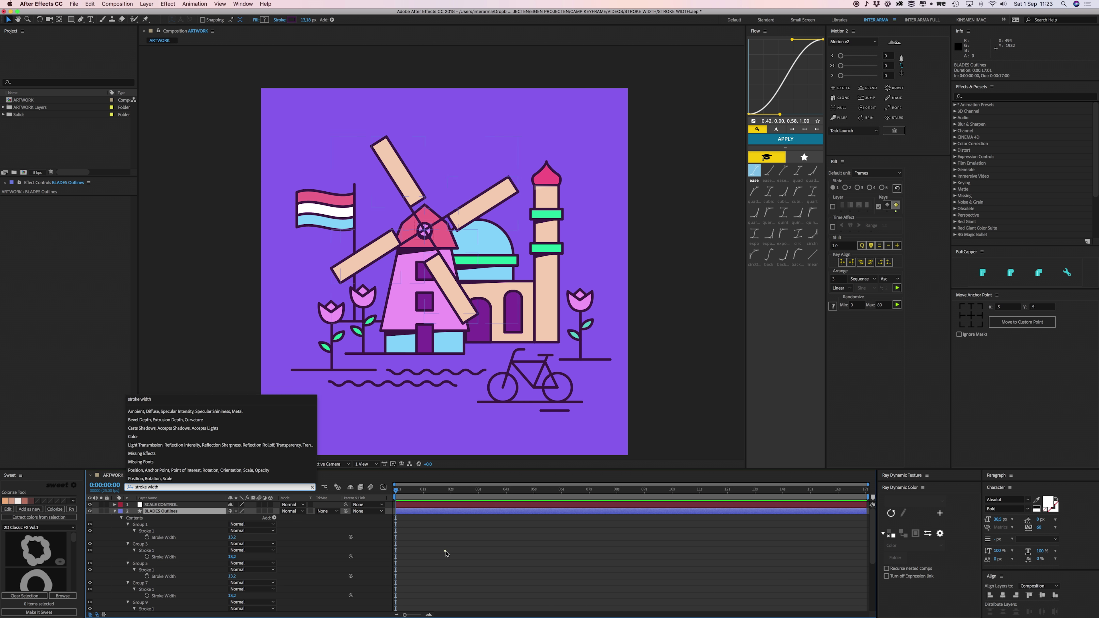
pyautogui.press('Return')
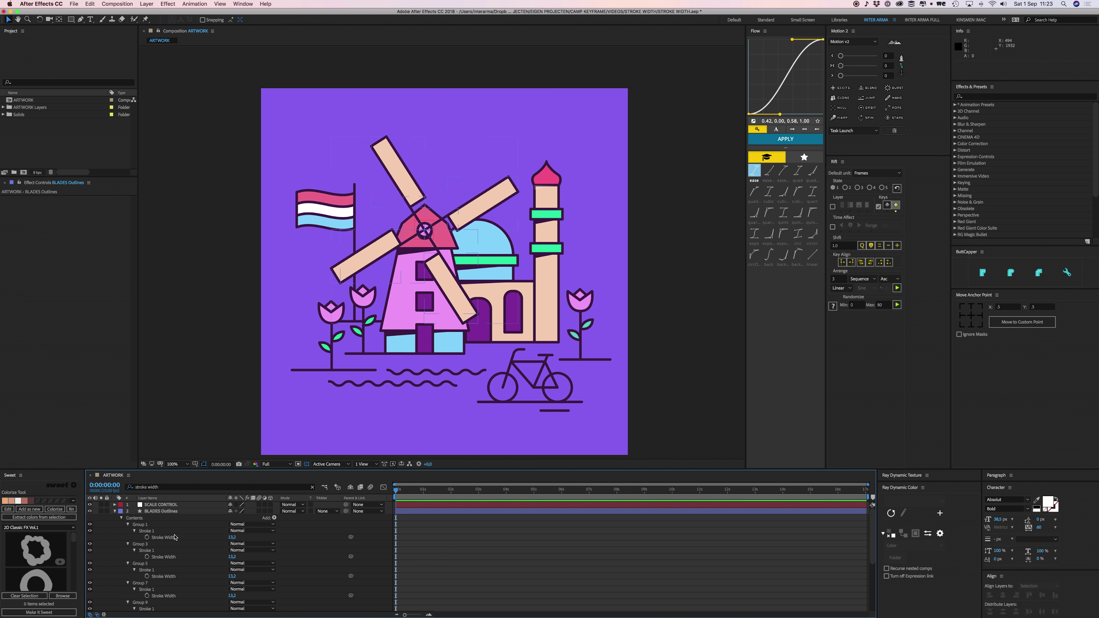
pyautogui.click(158, 515)
pyautogui.scroll(-5, 158, 541)
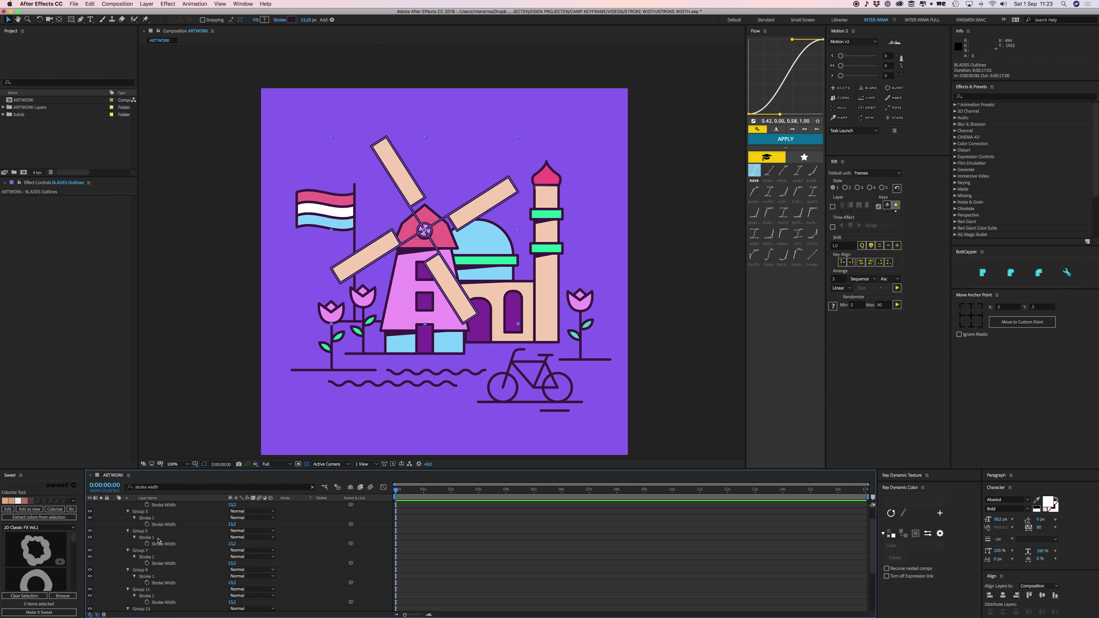
pyautogui.scroll(5, 158, 541)
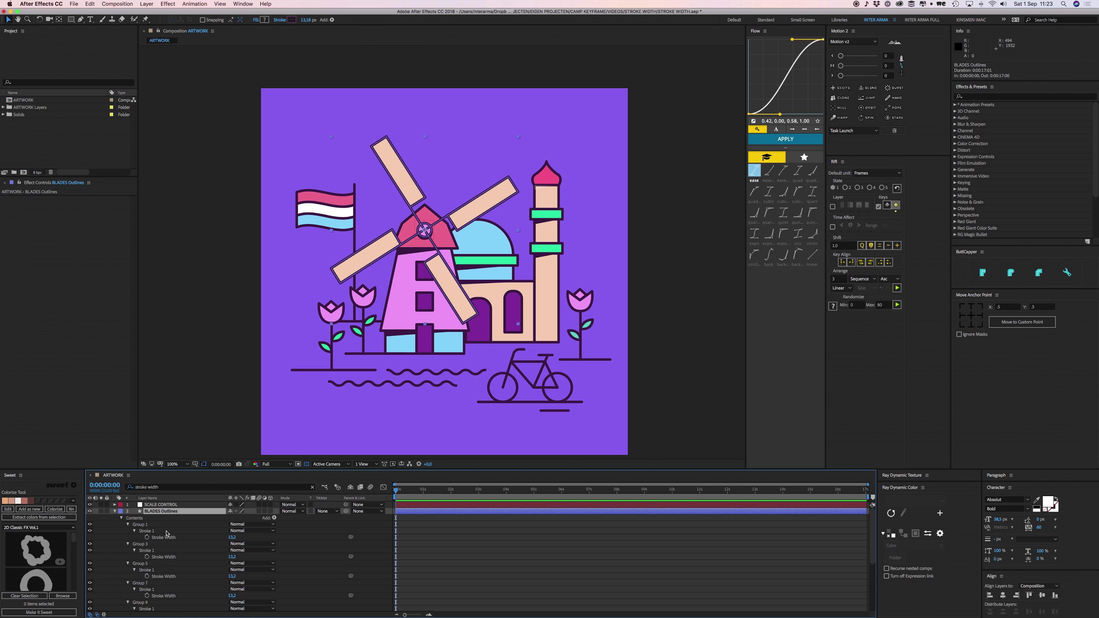
pyautogui.click(168, 541)
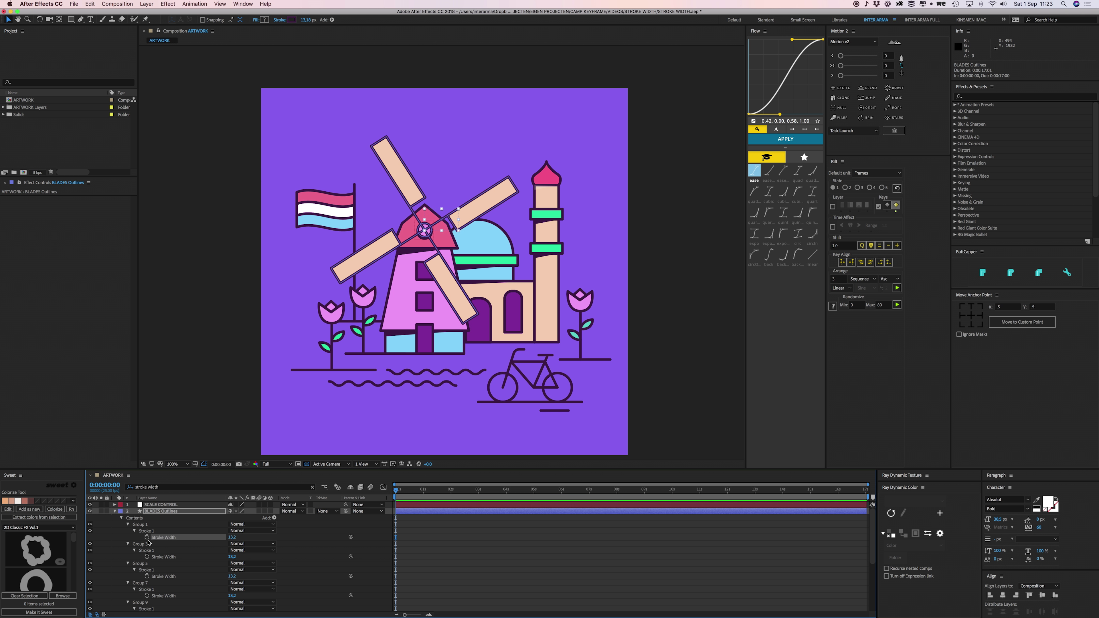
# Paste the expression on Group 1's Stroke Width, changing the reference to layer("SCALE CONTROL")
pyautogui.keyDown('alt'); pyautogui.click(147, 538); pyautogui.keyUp('alt')
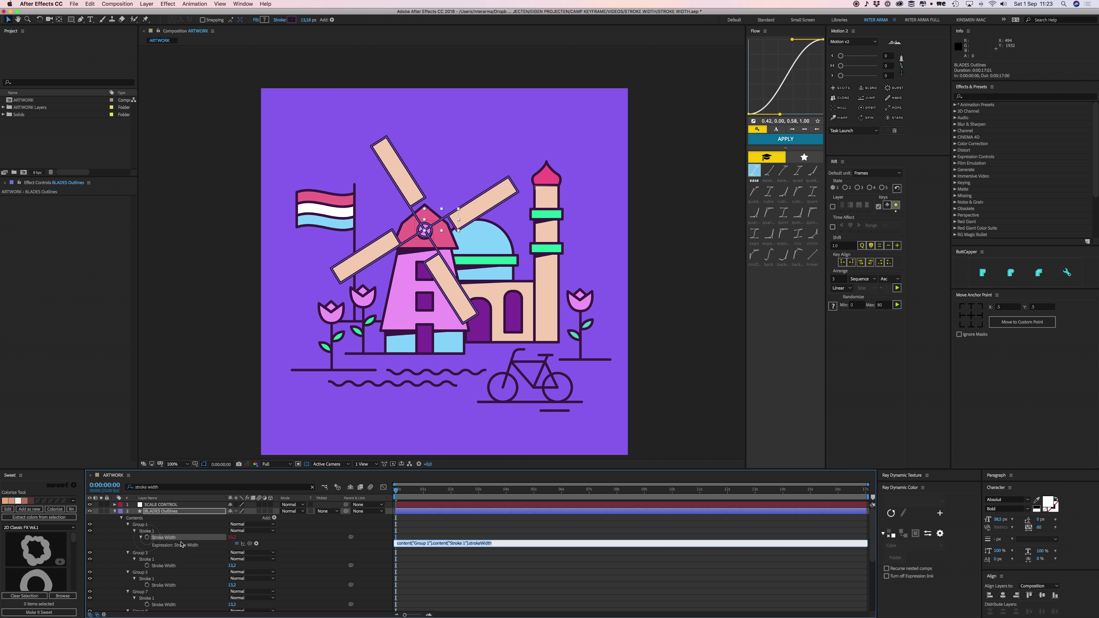
pyautogui.press('super+v')
pyautogui.moveTo(433, 547); pyautogui.dragTo(436, 572)
pyautogui.click(446, 560)
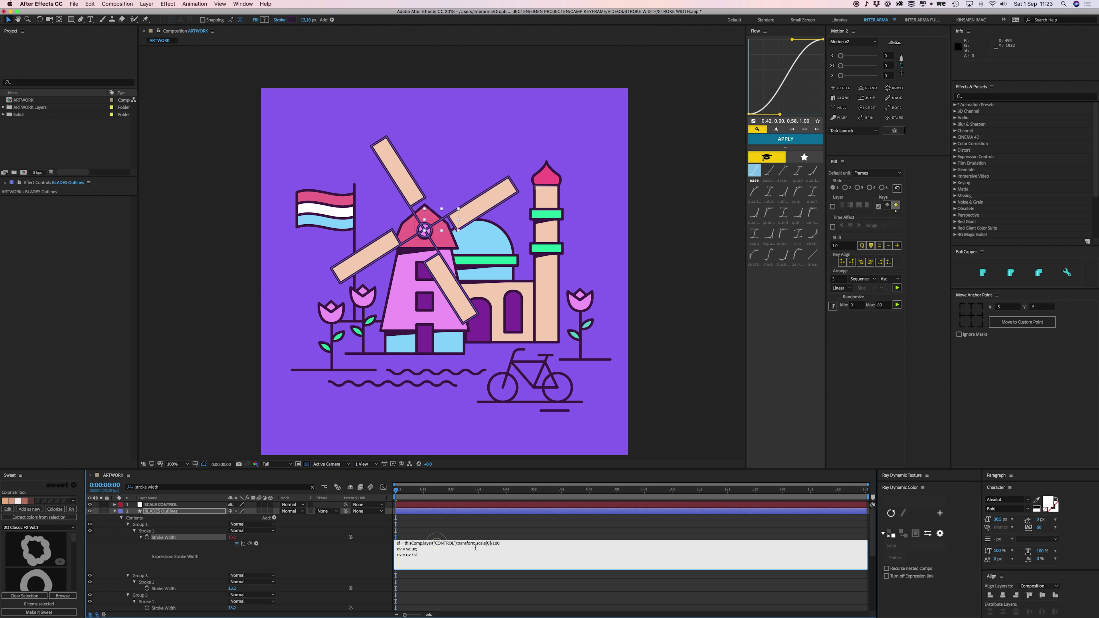
pyautogui.doubleClick(440, 545)
pyautogui.click(437, 545)
pyautogui.write('SCALE')
pyautogui.press('super+a')
pyautogui.press('super+c')
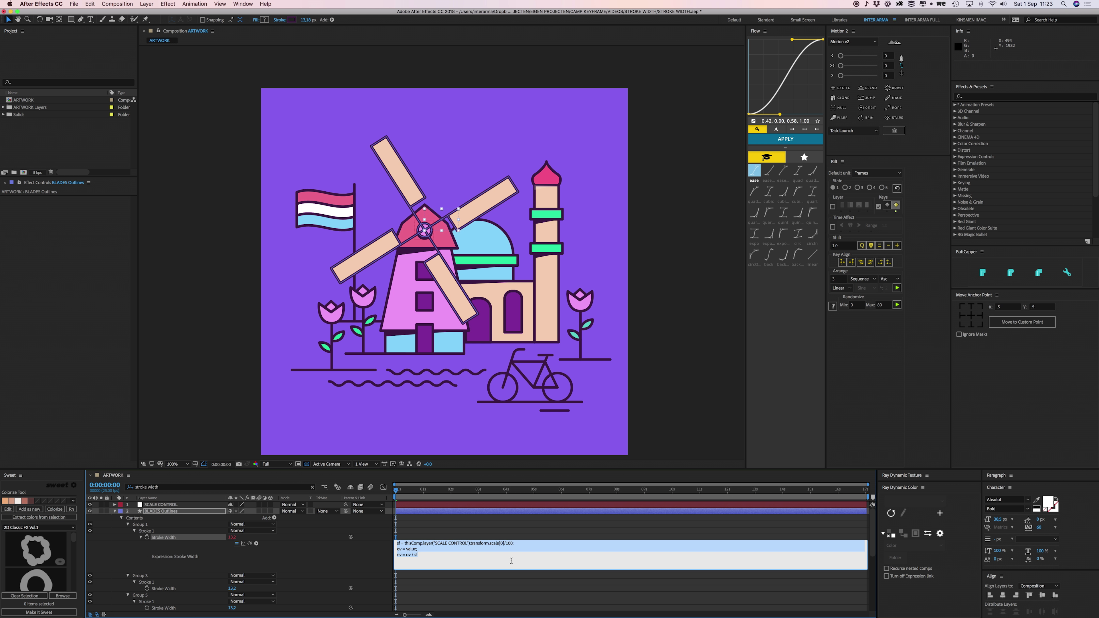
pyautogui.click(444, 528)
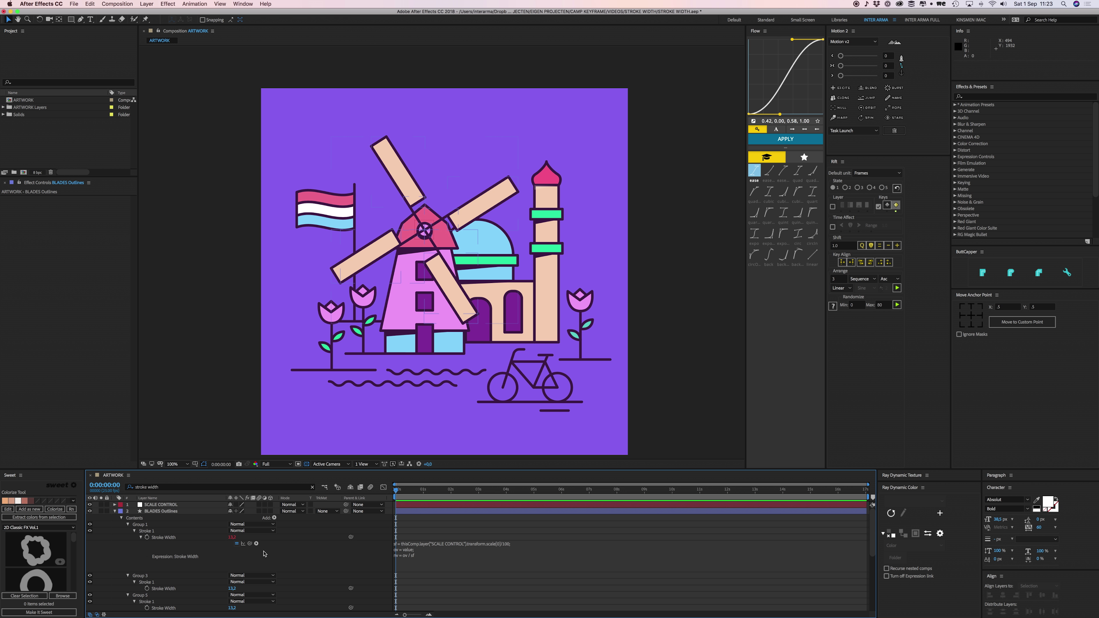
# Paste the same expression onto Group 3's Stroke Width, then maximize the Timeline panel
pyautogui.click(160, 504)
pyautogui.click(164, 538)
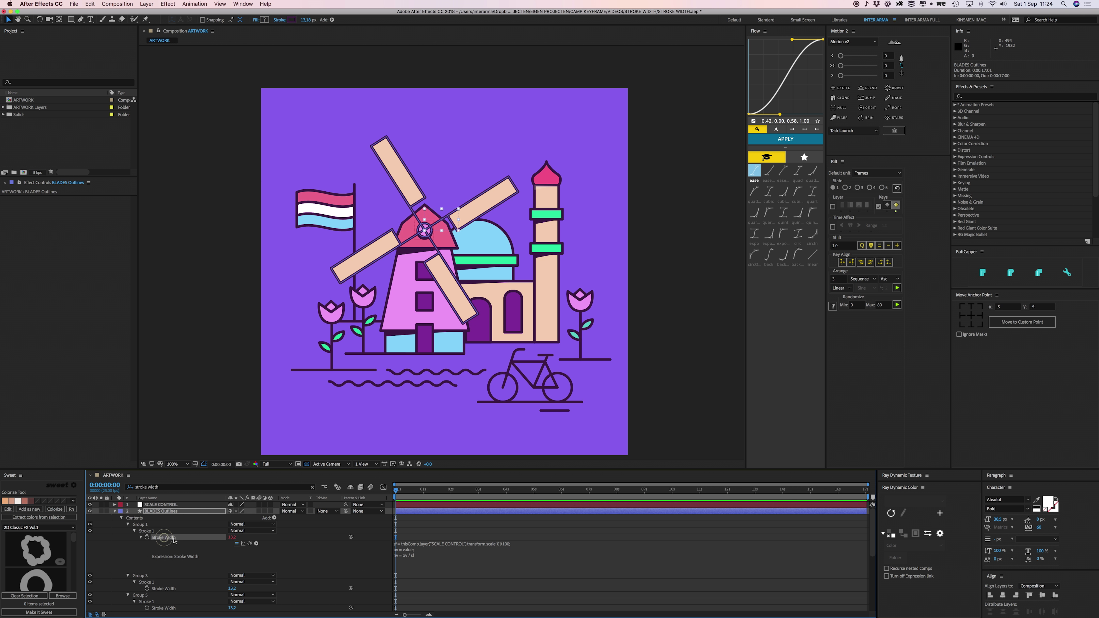
pyautogui.scroll(-1, 160, 559)
pyautogui.scroll(-1, 185, 572)
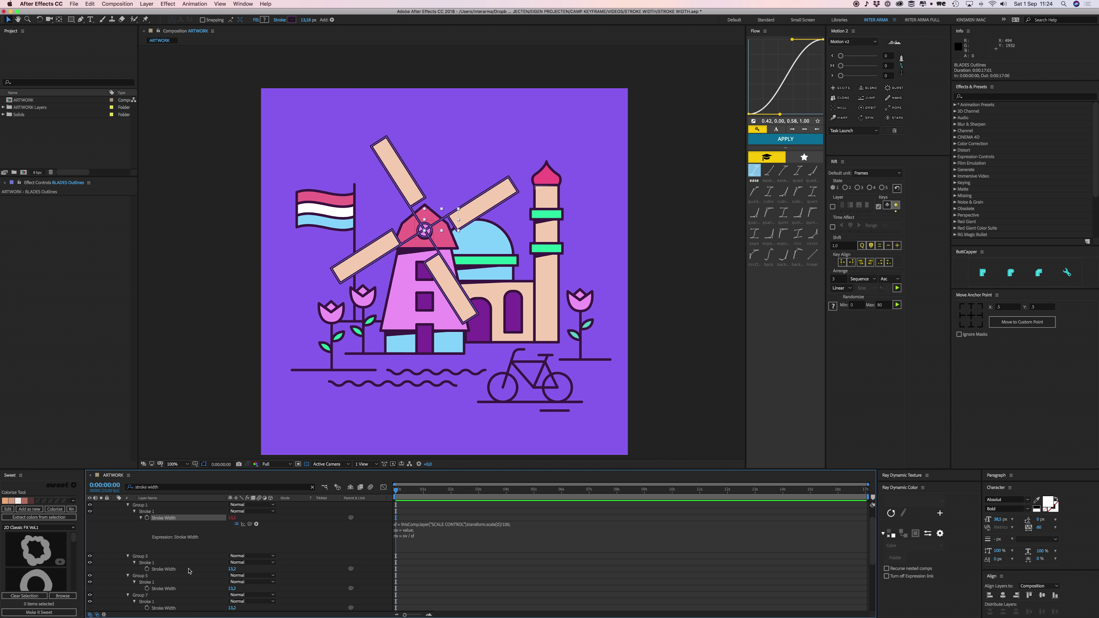
pyautogui.keyDown('alt'); pyautogui.click(148, 570); pyautogui.keyUp('alt')
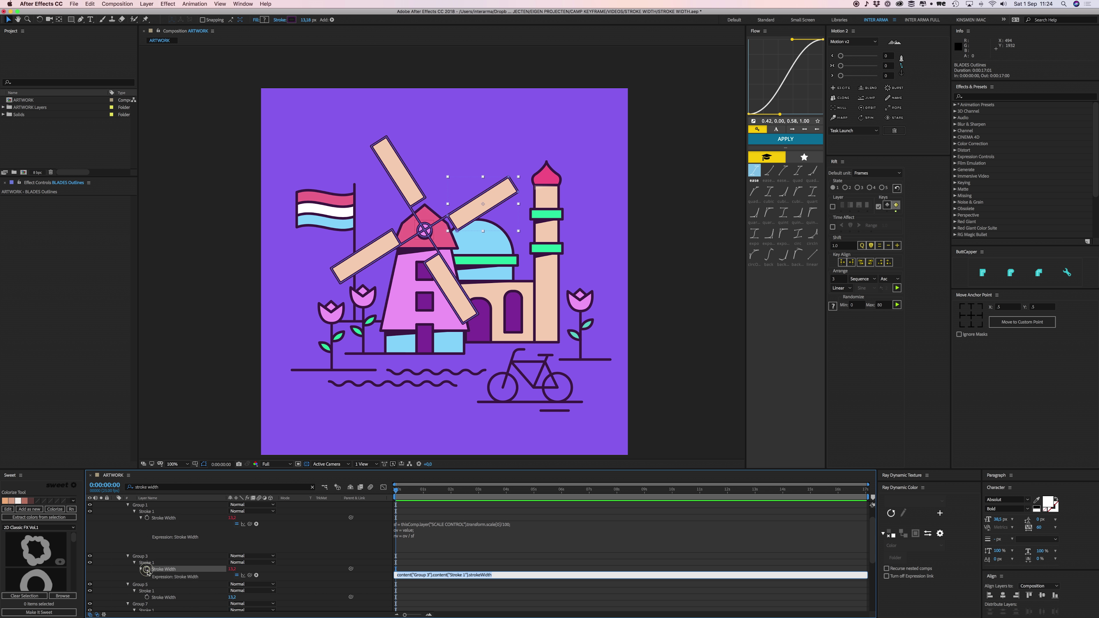
pyautogui.press('super+v')
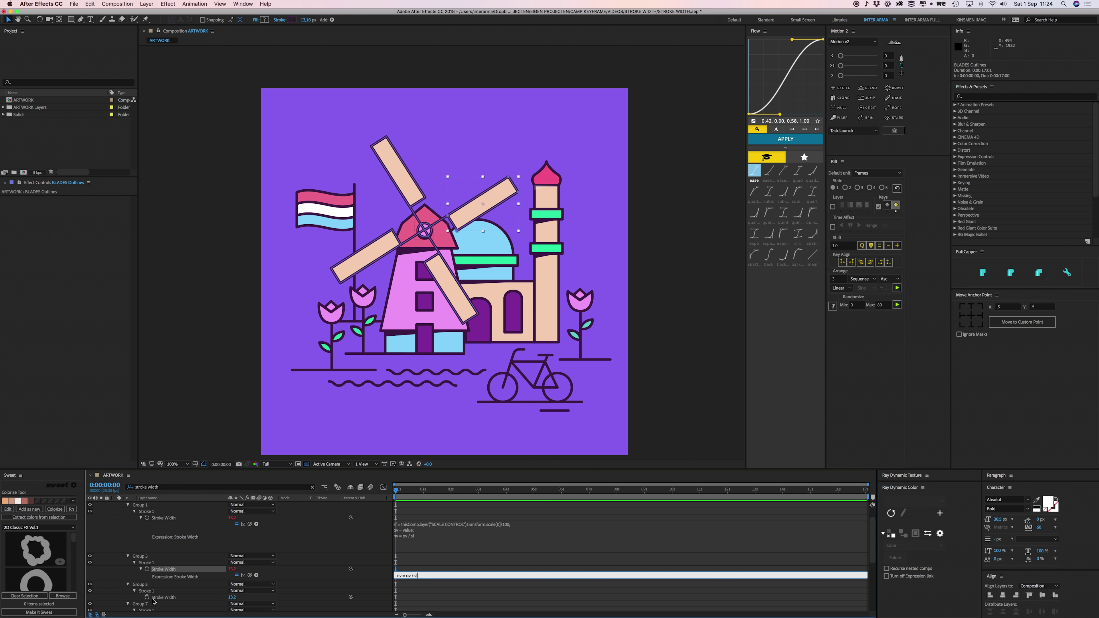
pyautogui.click(454, 541)
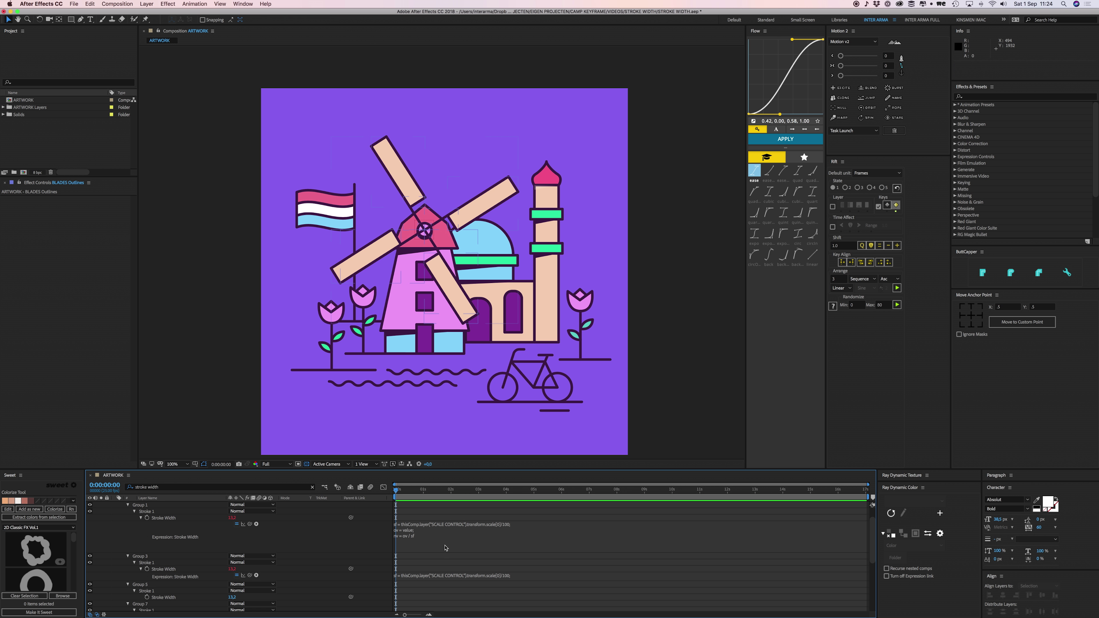
pyautogui.press('`')
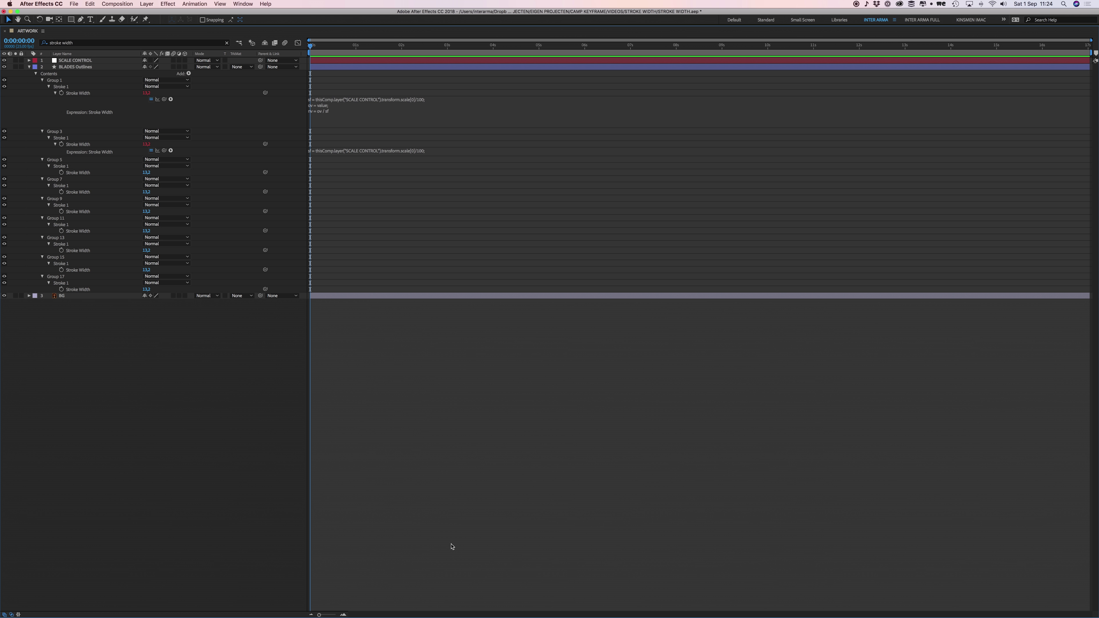
# Paste the stroke-width expression onto Groups 5, 7, 9, 11, 13, 15 and 17
pyautogui.keyDown('alt'); pyautogui.click(62, 172); pyautogui.keyUp('alt')
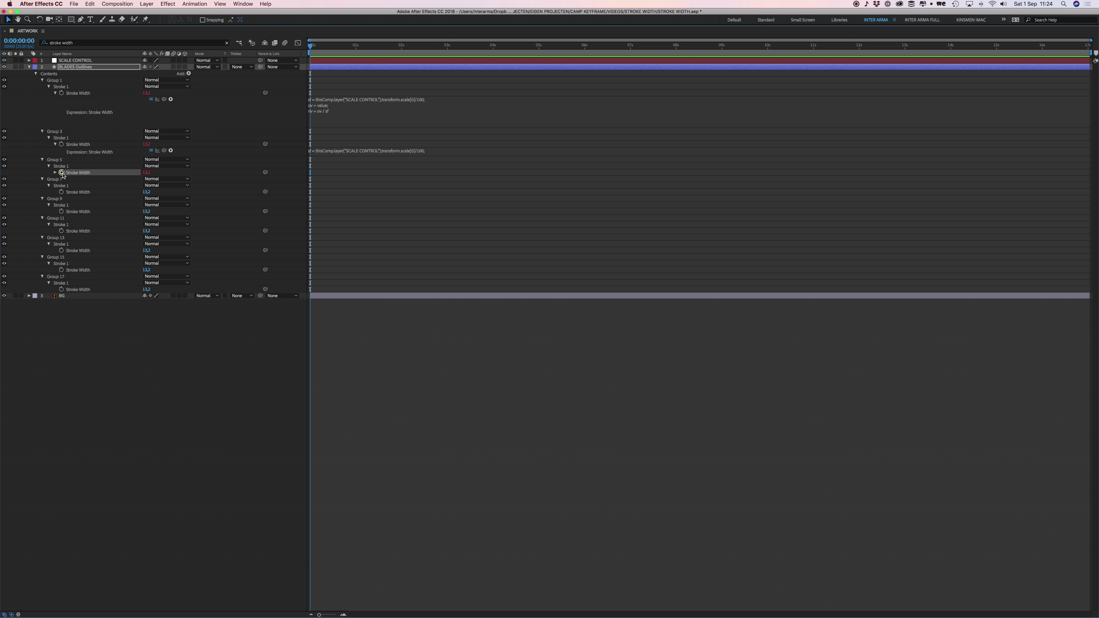
pyautogui.press('super+v')
pyautogui.keyDown('alt'); pyautogui.click(62, 200); pyautogui.keyUp('alt')
pyautogui.press('super+v')
pyautogui.keyDown('alt'); pyautogui.click(62, 229); pyautogui.keyUp('alt')
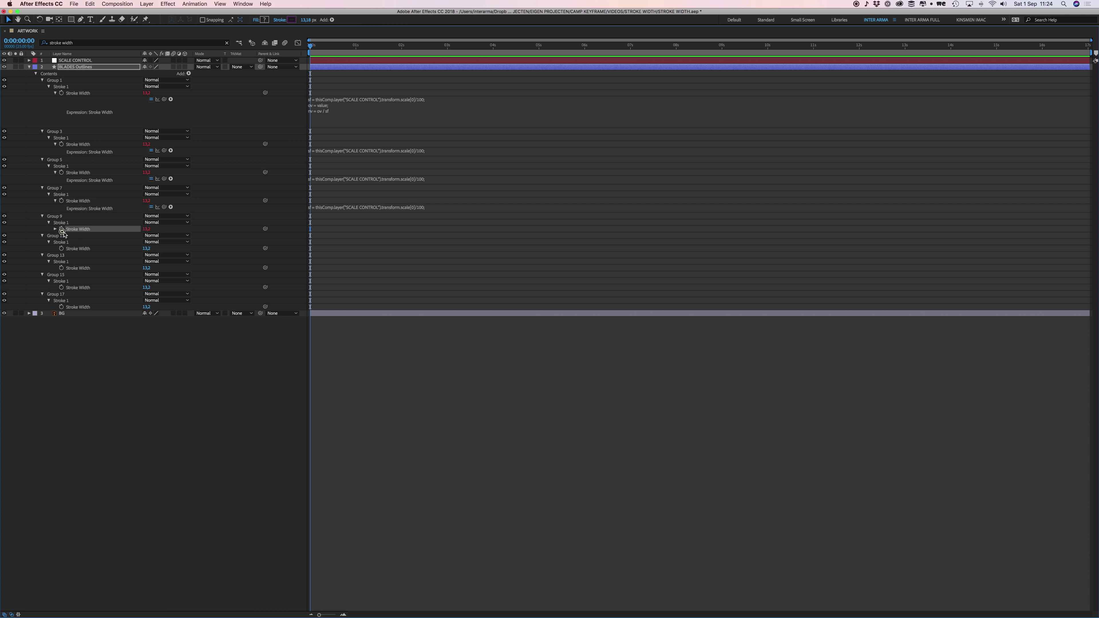
pyautogui.press('super+v')
pyautogui.keyDown('alt'); pyautogui.click(62, 257); pyautogui.keyUp('alt')
pyautogui.press('super+v')
pyautogui.keyDown('alt'); pyautogui.click(61, 285); pyautogui.keyUp('alt')
pyautogui.press('super+v')
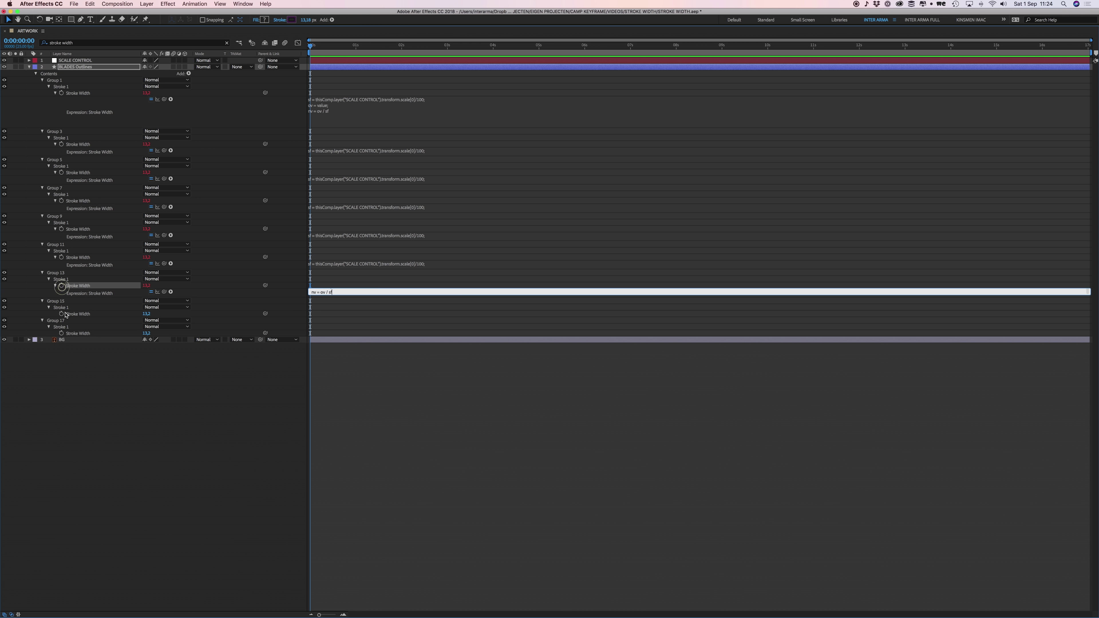
pyautogui.keyDown('alt'); pyautogui.click(62, 313); pyautogui.keyUp('alt')
pyautogui.press('super+v')
pyautogui.keyDown('alt'); pyautogui.click(62, 342); pyautogui.keyUp('alt')
pyautogui.press('super+v')
pyautogui.click(373, 418)
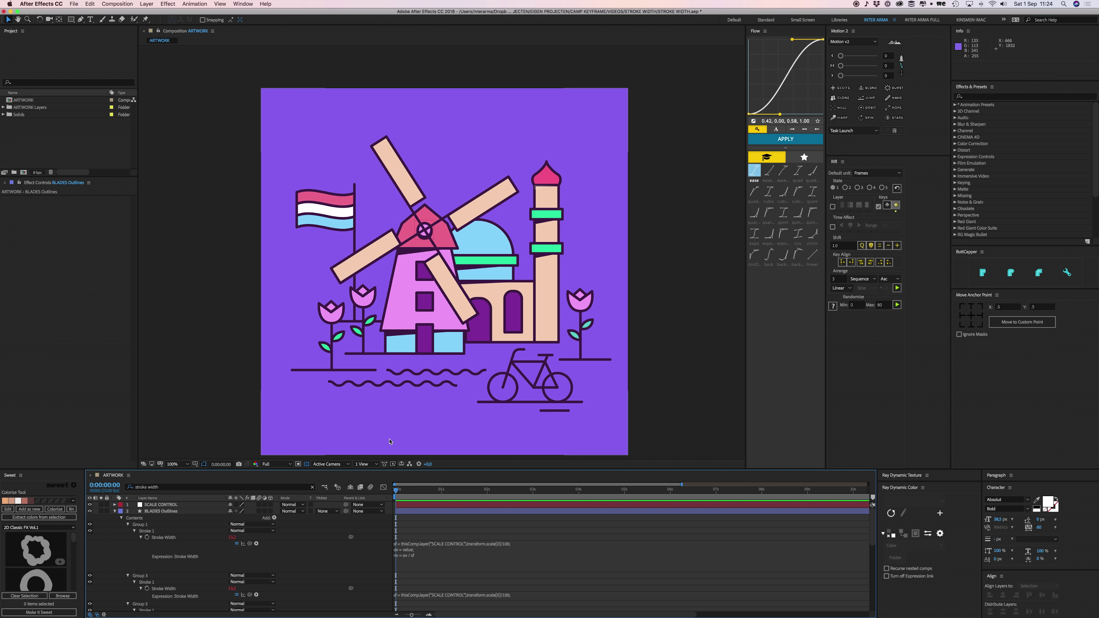
# Restore the workspace, clear the Stroke Width filter, and parent BLADES Outlines to SCALE CONTROL
pyautogui.press('`')
pyautogui.press('Escape')
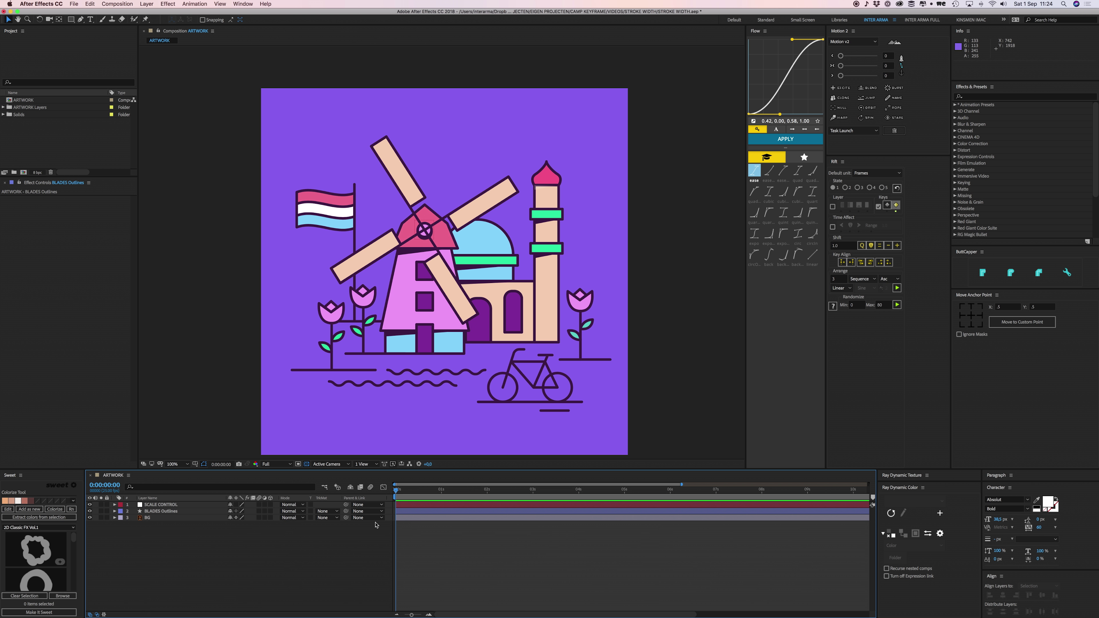
pyautogui.click(184, 511)
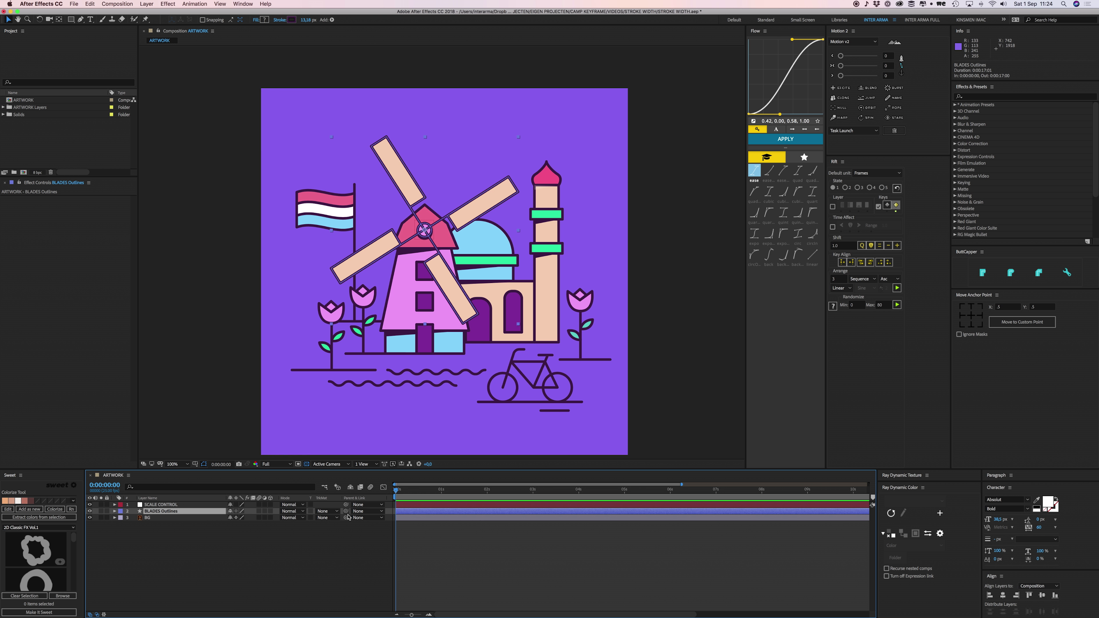
pyautogui.moveTo(346, 512); pyautogui.dragTo(182, 506)
# Scrub SCALE CONTROL's Scale to 155% to test enlarging the blades
pyautogui.click(175, 505)
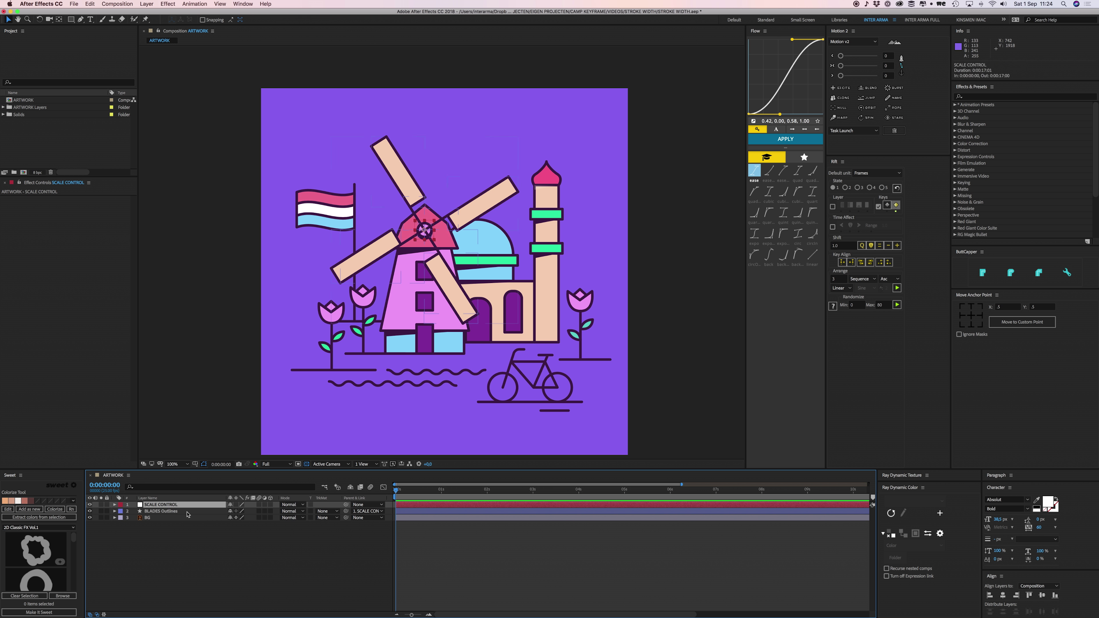
pyautogui.press('s')
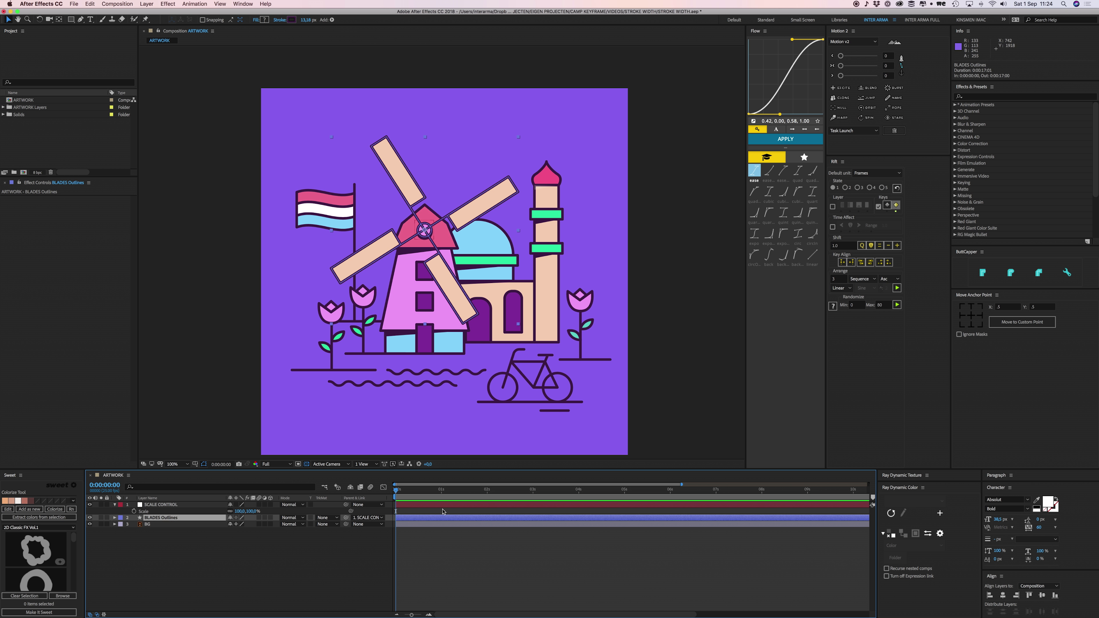
pyautogui.click(428, 507)
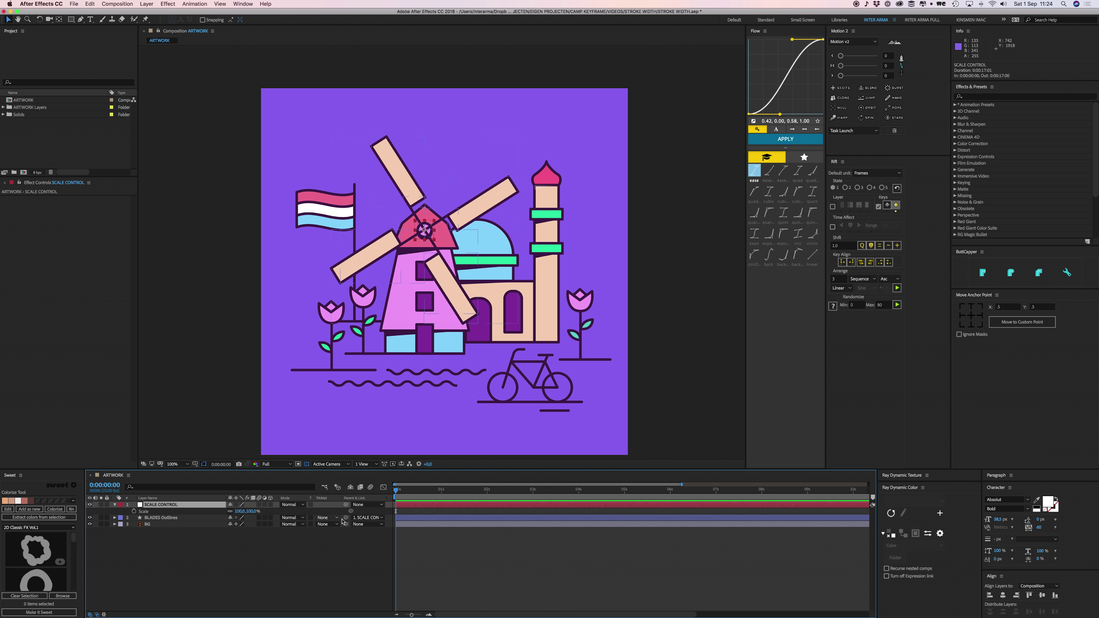
pyautogui.click(409, 518)
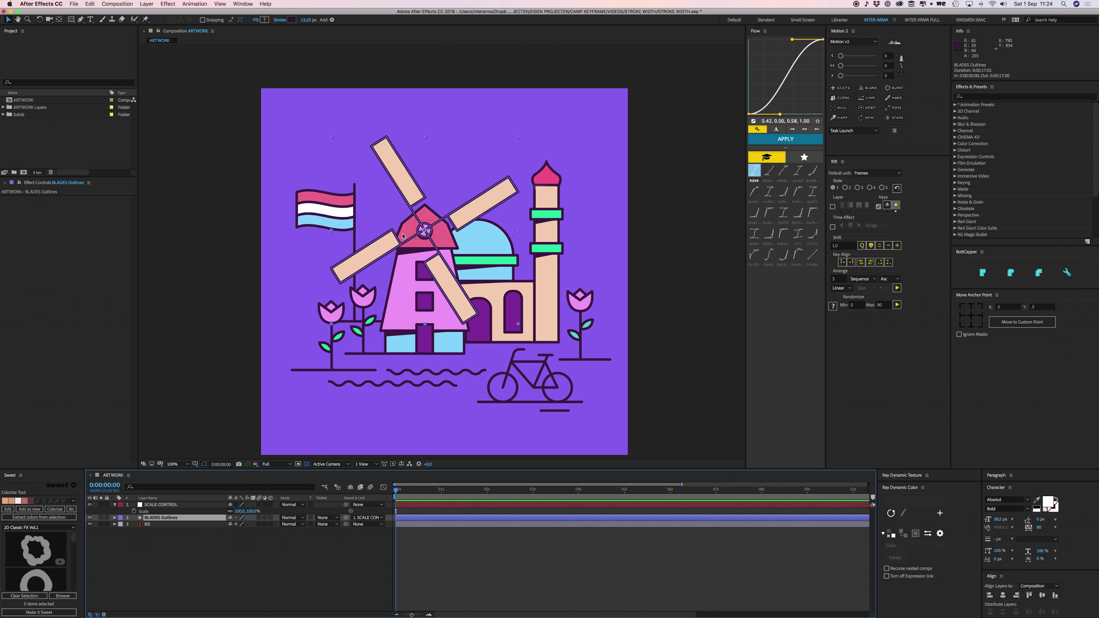
pyautogui.moveTo(247, 511)
pyautogui.mouseDown()
pyautogui.moveTo(286, 511)
pyautogui.moveTo(245, 509)
pyautogui.mouseUp()
# Set SCALE CONTROL's Scale to 100%
pyautogui.click(245, 511)
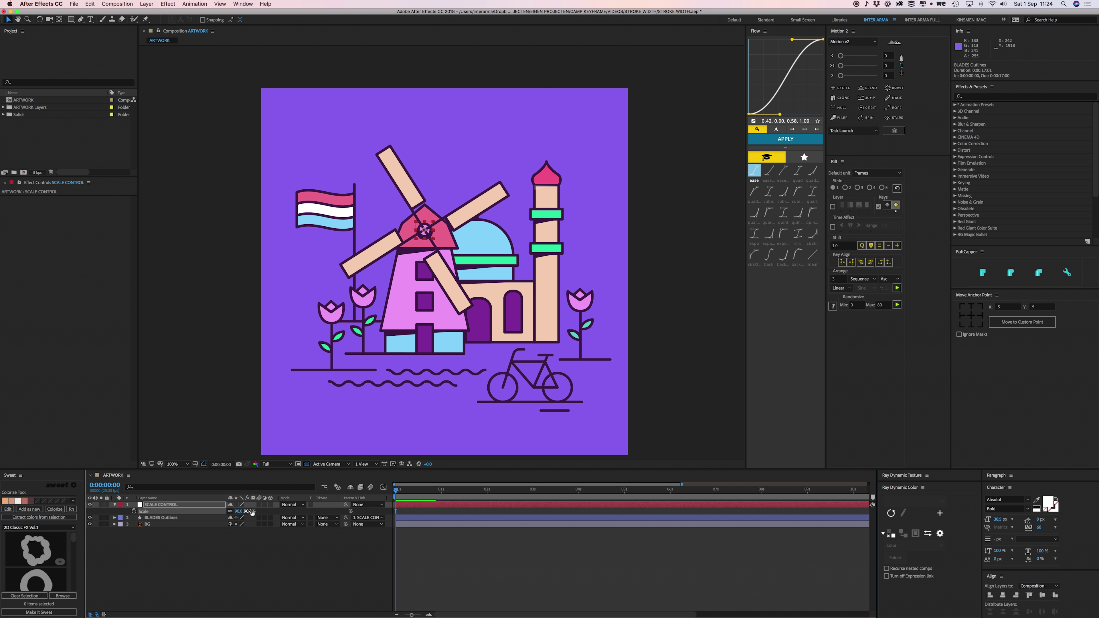
pyautogui.write('100')
pyautogui.press('Return')
pyautogui.click(305, 553)
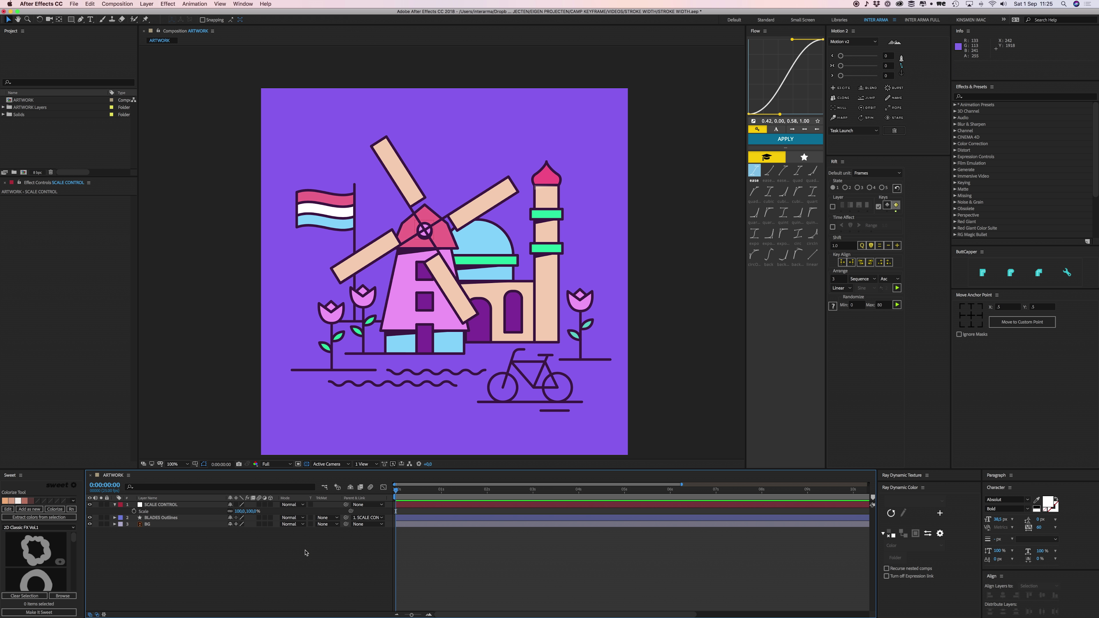
# Expand BLADES Outlines Contents down to Group 3's Stroke 1 properties
pyautogui.click(166, 518)
pyautogui.click(115, 518)
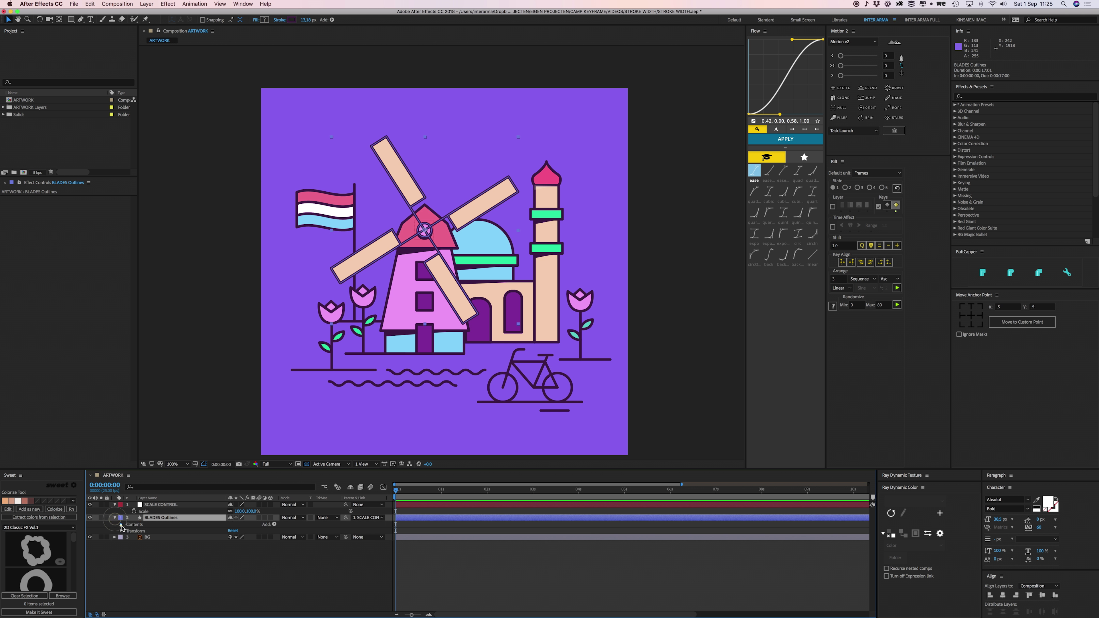
pyautogui.click(121, 524)
pyautogui.click(128, 530)
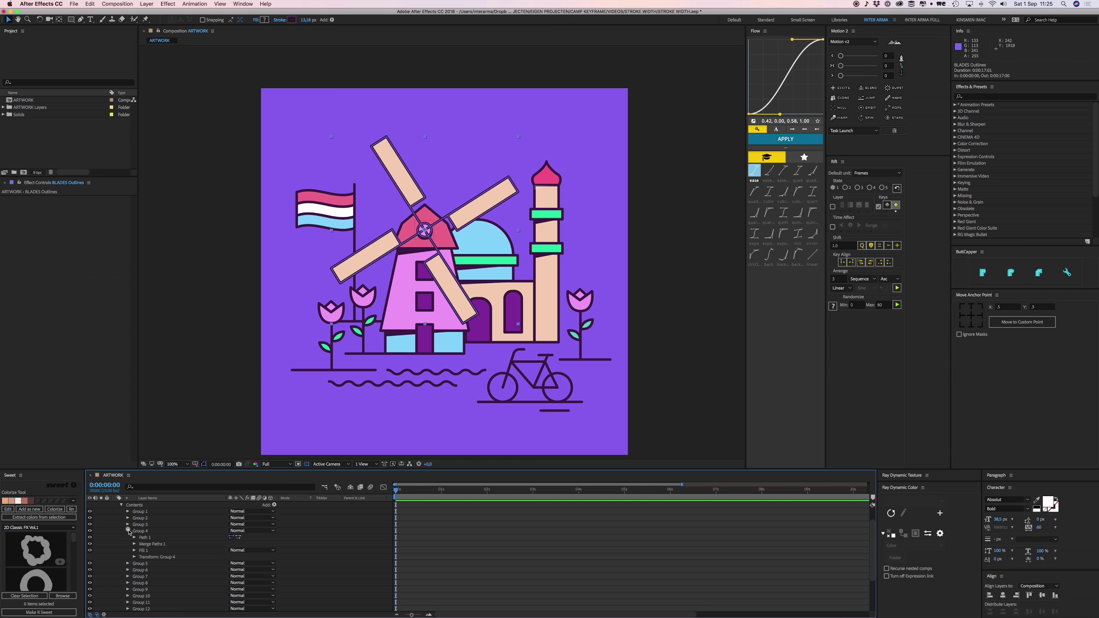
pyautogui.click(128, 530)
pyautogui.click(128, 525)
pyautogui.click(133, 538)
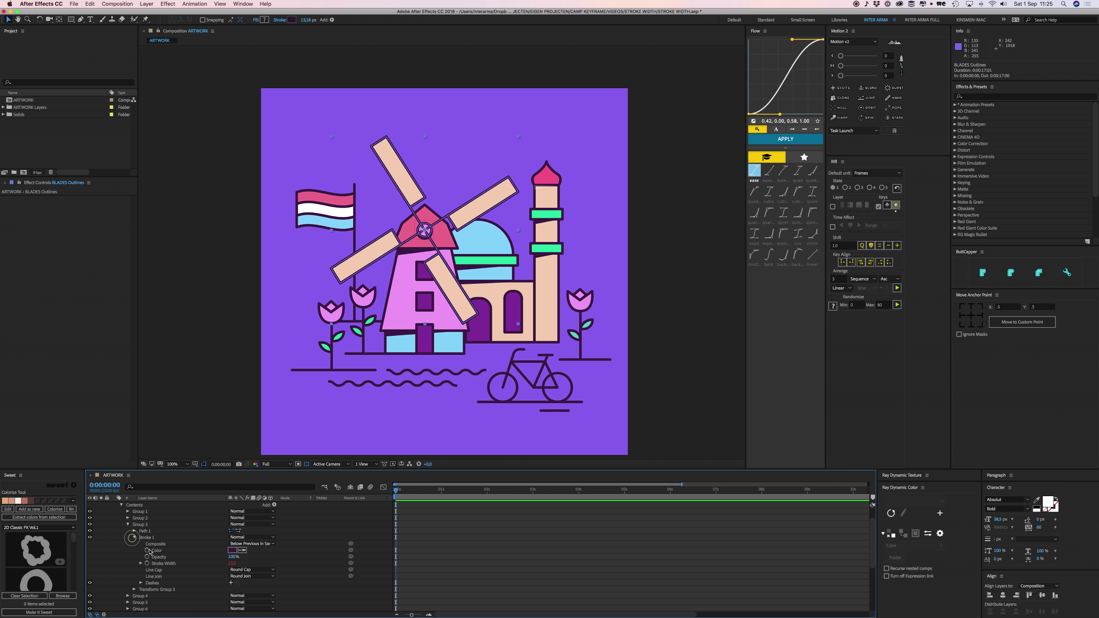
# Review Group 3's Stroke Width expression referencing SCALE CONTROL, then collapse BLADES Outlines
pyautogui.keyDown('alt'); pyautogui.click(147, 563); pyautogui.keyUp('alt')
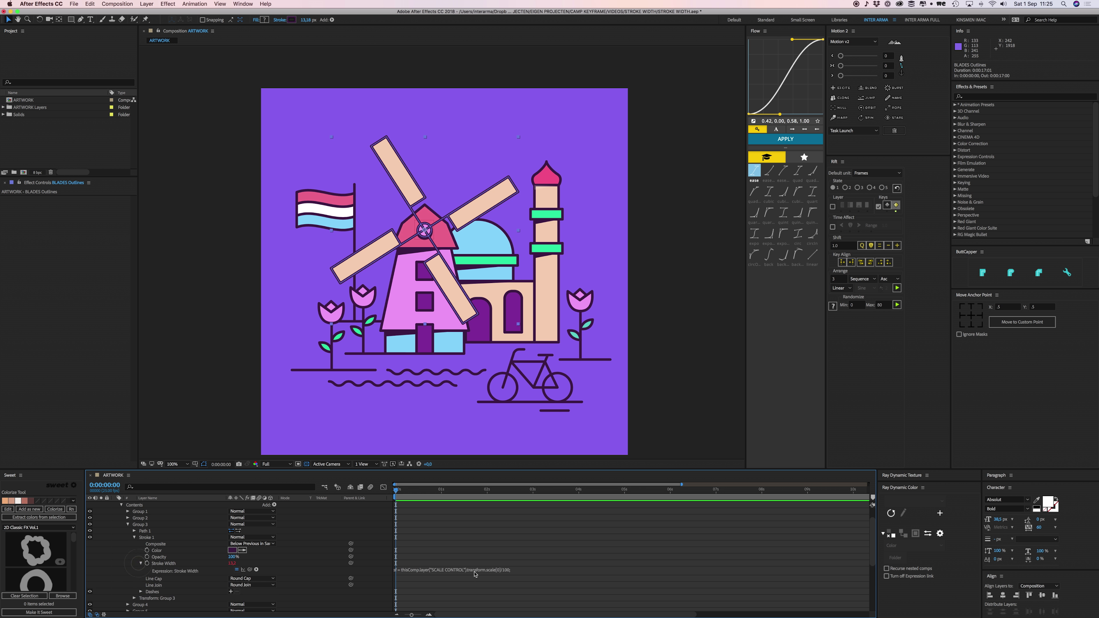
pyautogui.click(441, 570)
pyautogui.write('sf = thisComp.layer("SCALE CONTROL").transform.scale[0]/100; ov = value; nv = ov / sf')
pyautogui.moveTo(435, 569); pyautogui.dragTo(467, 571)
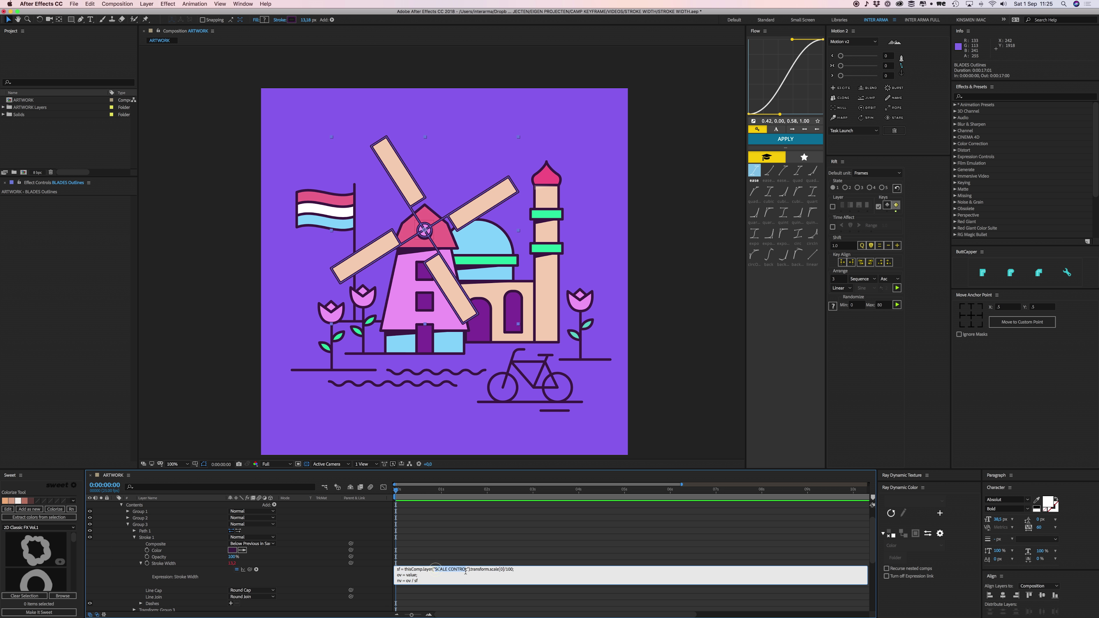
pyautogui.scroll(3, 441, 553)
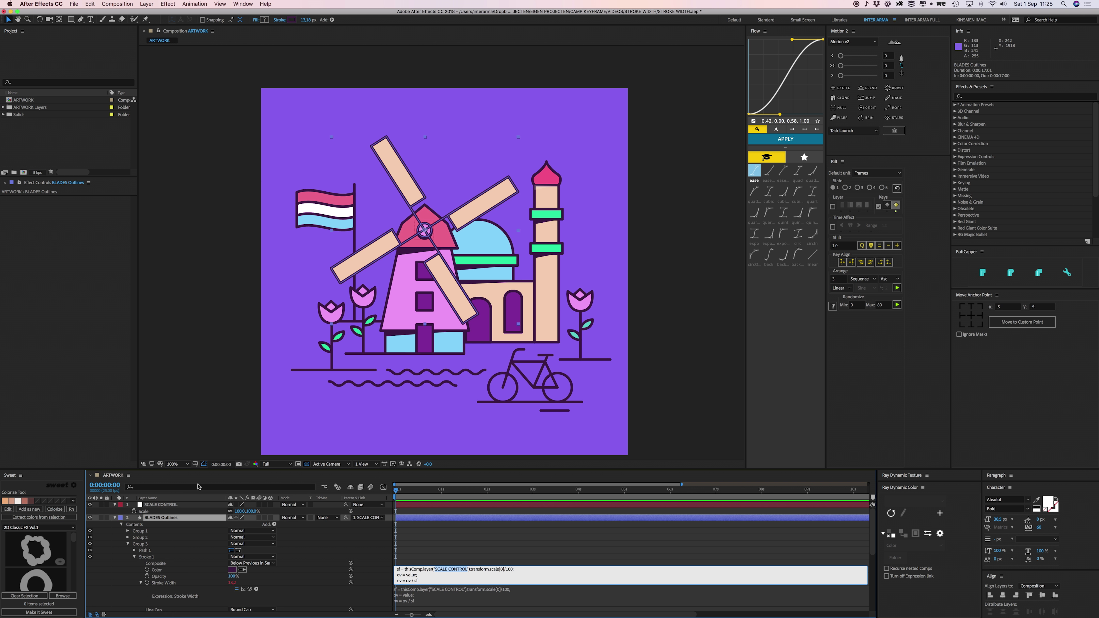
pyautogui.click(423, 519)
pyautogui.click(114, 517)
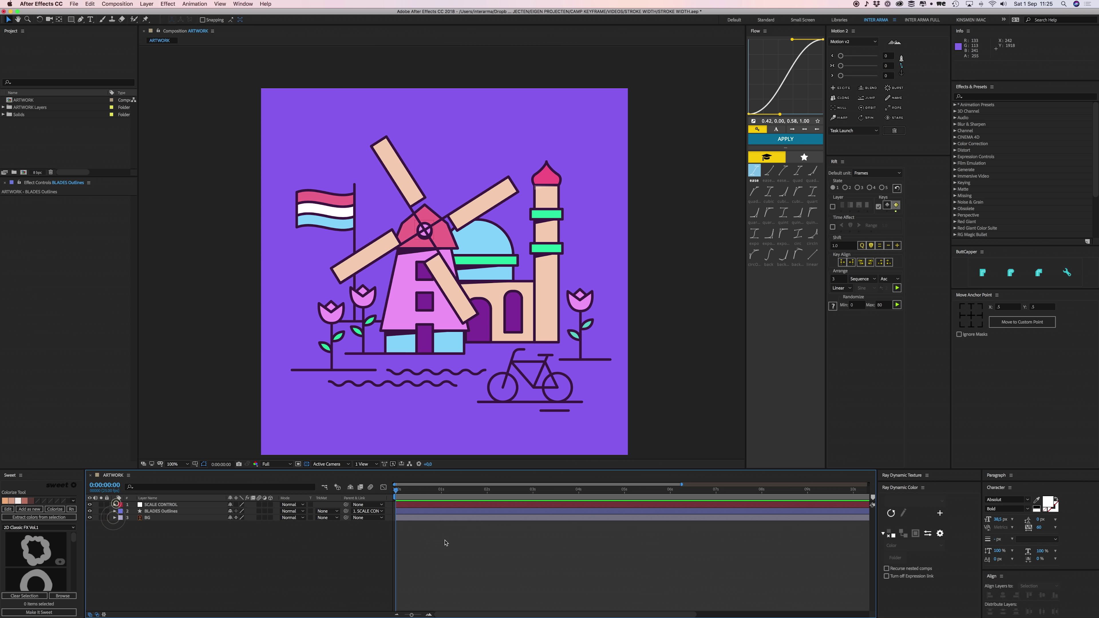
pyautogui.click(477, 545)
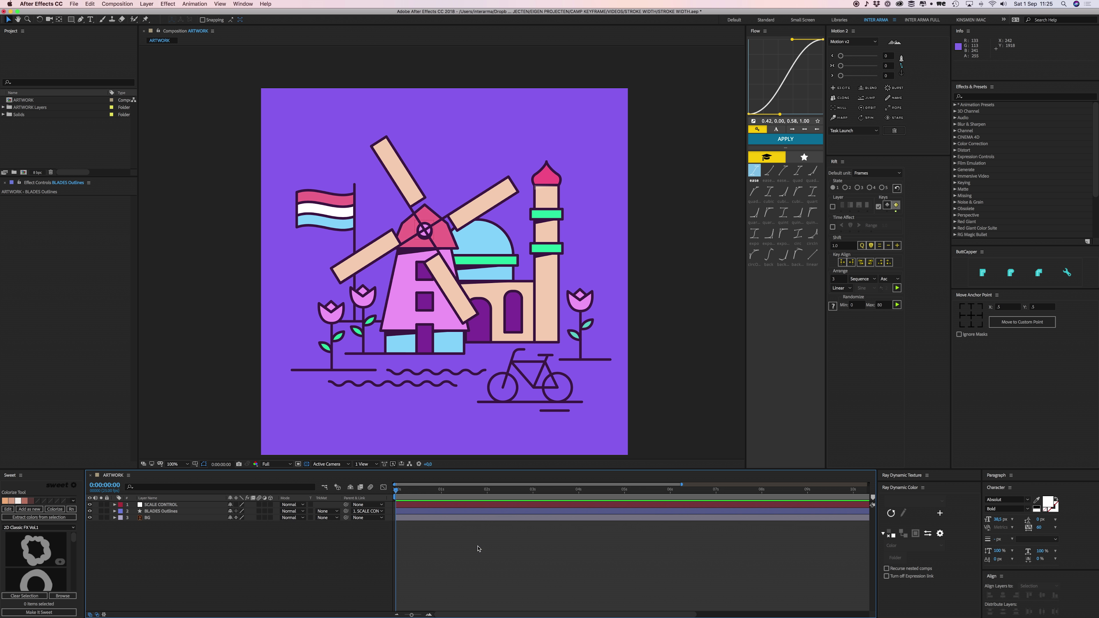